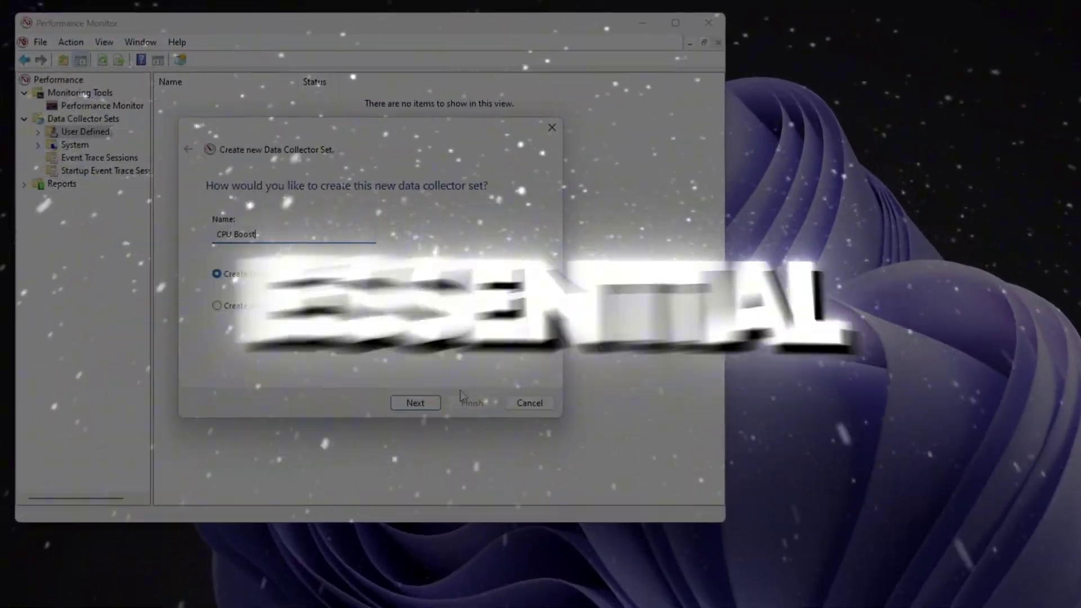
Browse GearUp Booster's supported games, then scroll the video description down to the GearUp download link.
left_click(436, 406)
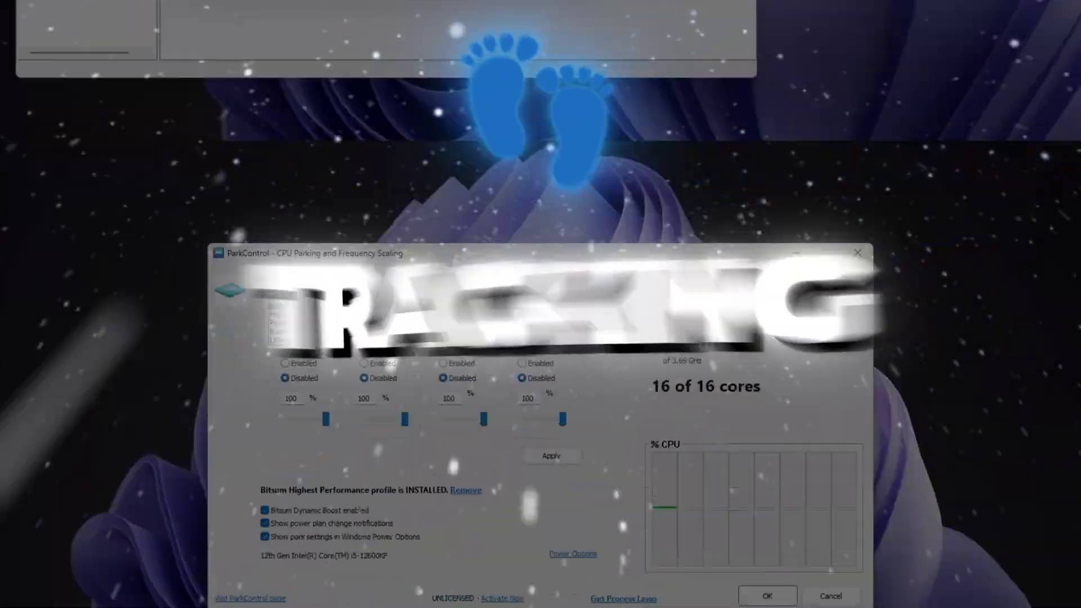
left_click(380, 269)
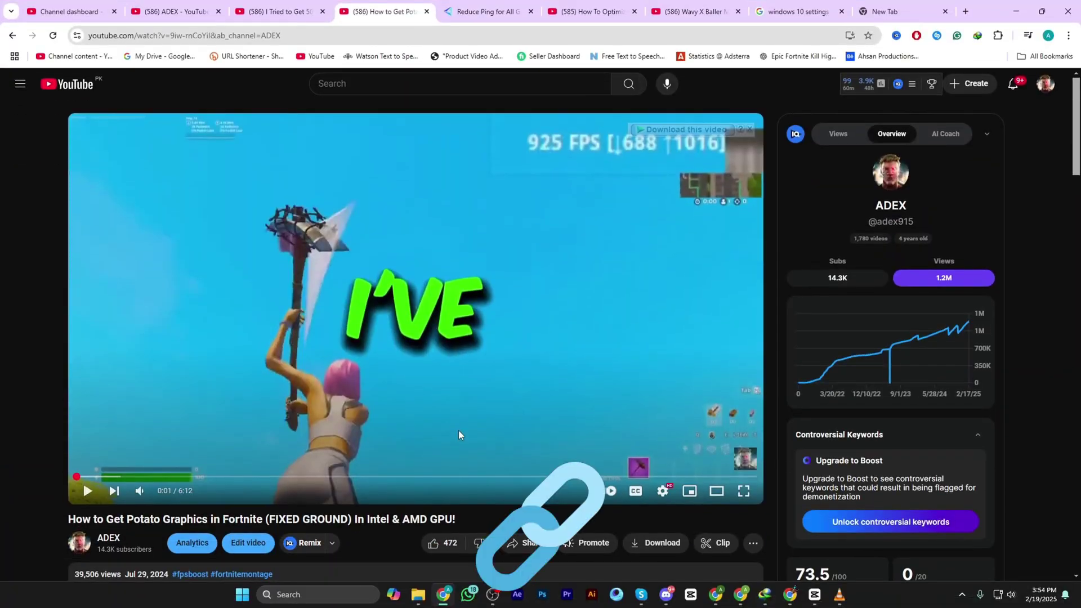
scroll(457, 427, "down", 4)
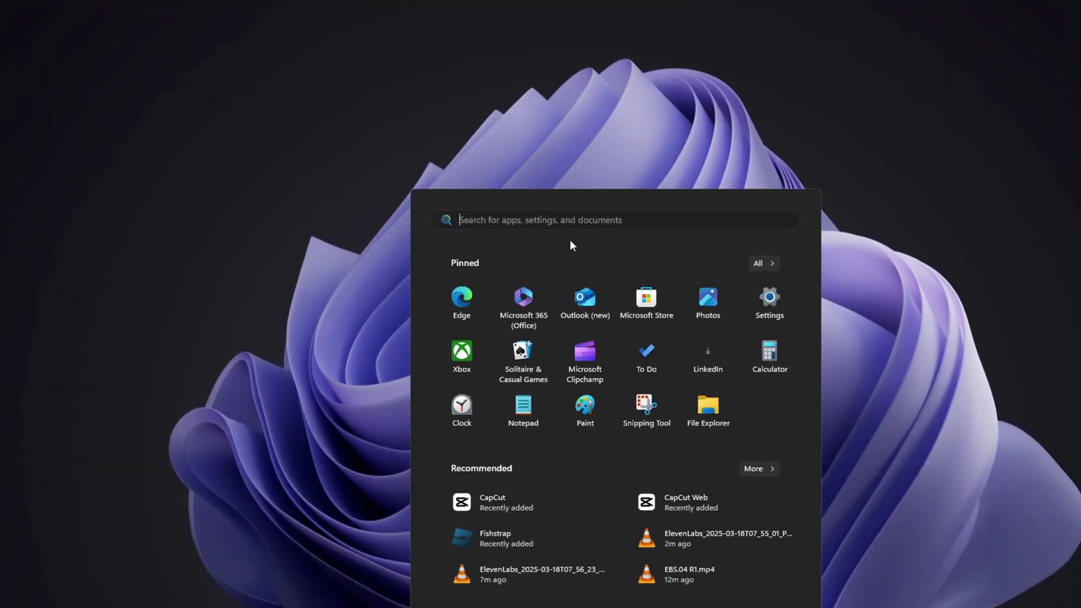
Launch Performance Monitor via a 'per' search and show Data Collector Sets > User Defined.
type("per")
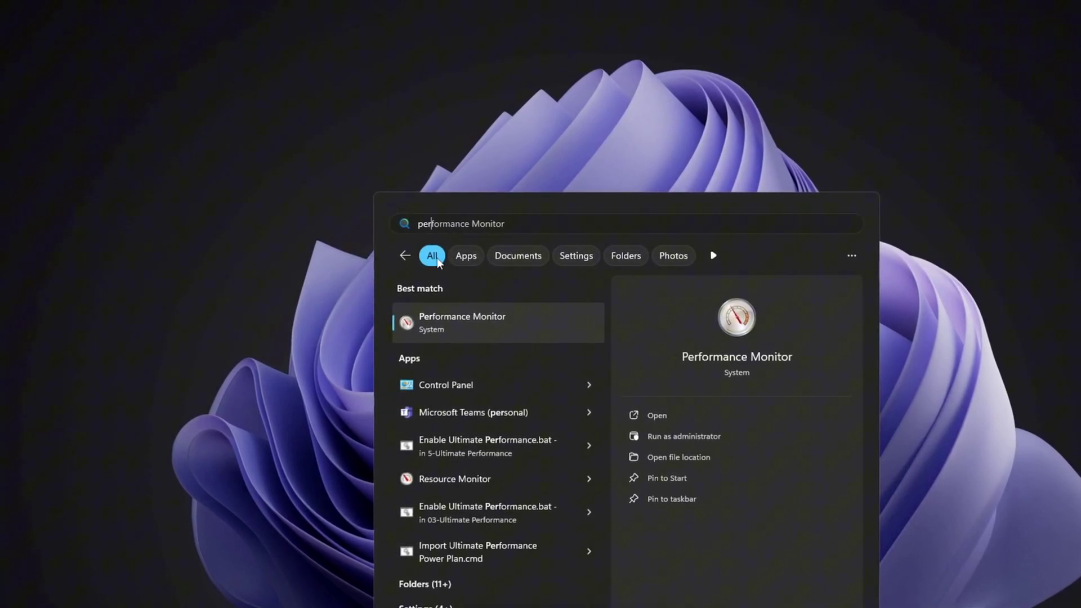
left_click(490, 333)
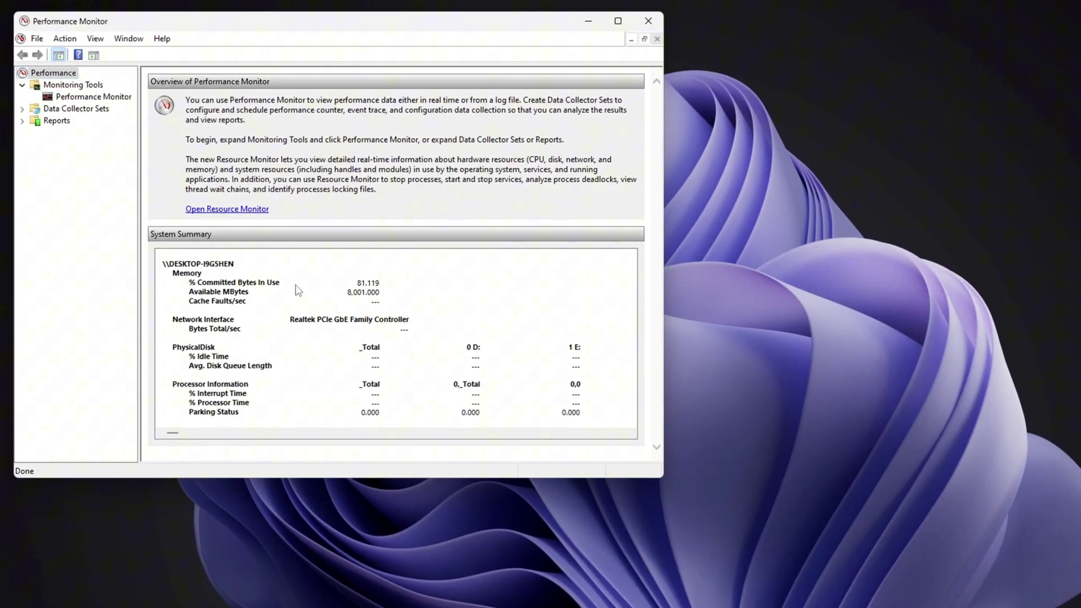
left_click(24, 111)
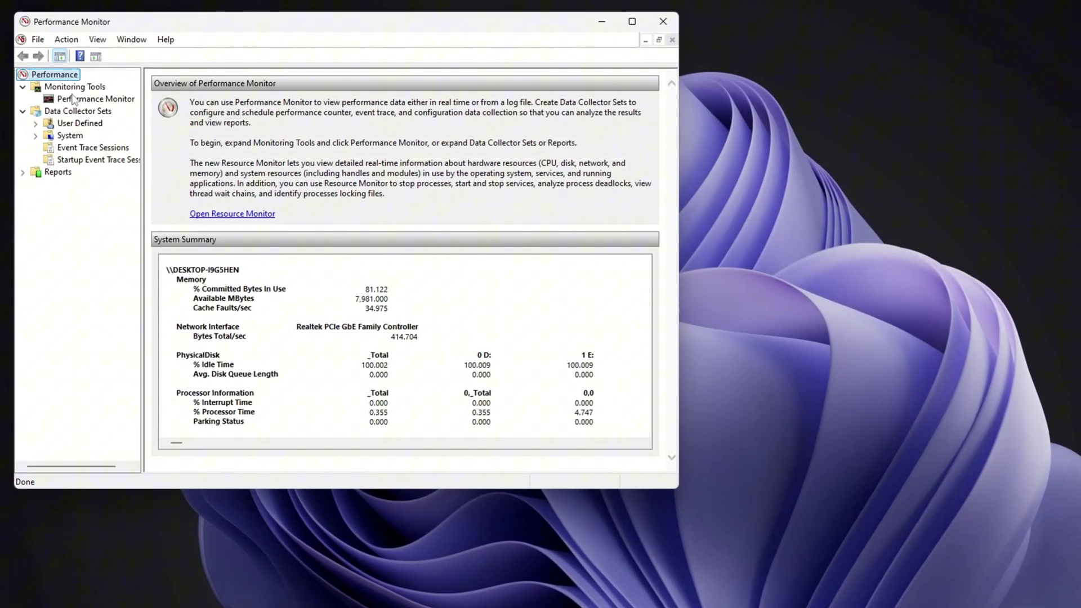
left_click(76, 123)
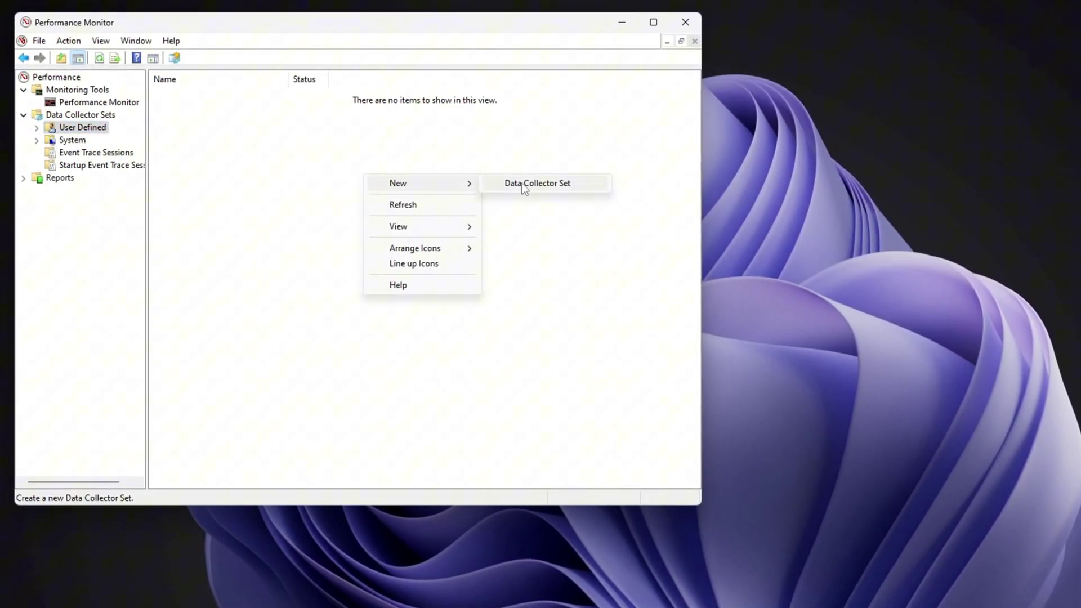
Create a manual collector set named CPU Boost that logs Processor performance counters for instance 15.
left_click(528, 184)
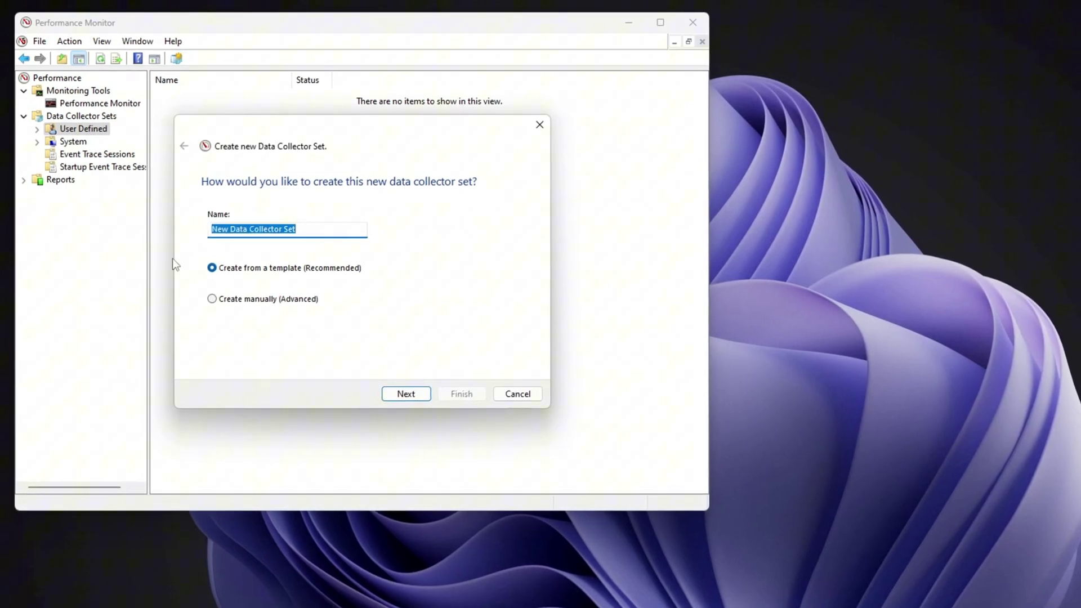
type("CPU B")
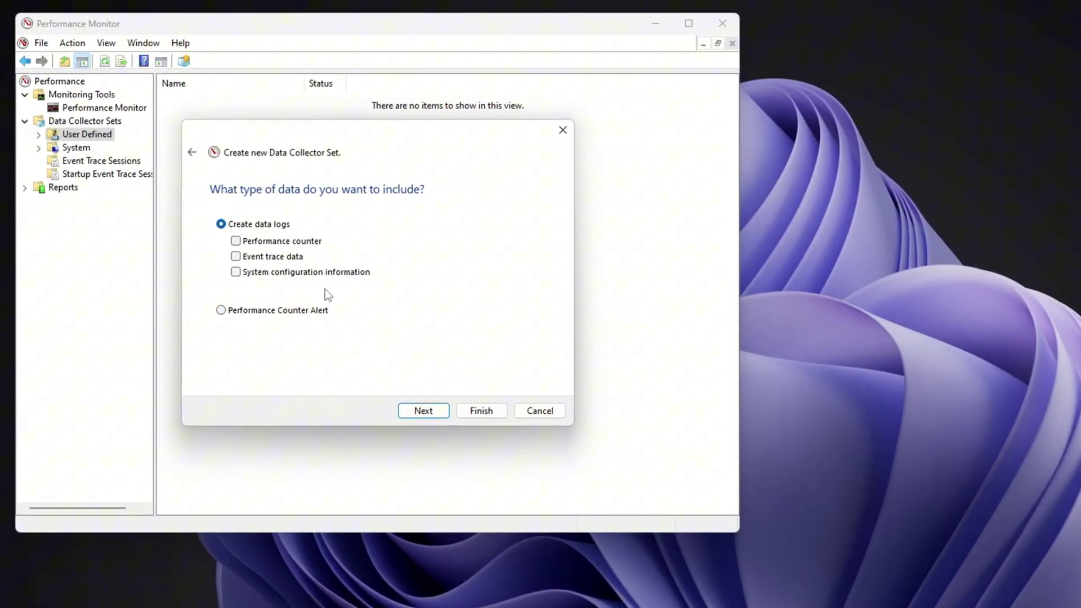
left_click(234, 240)
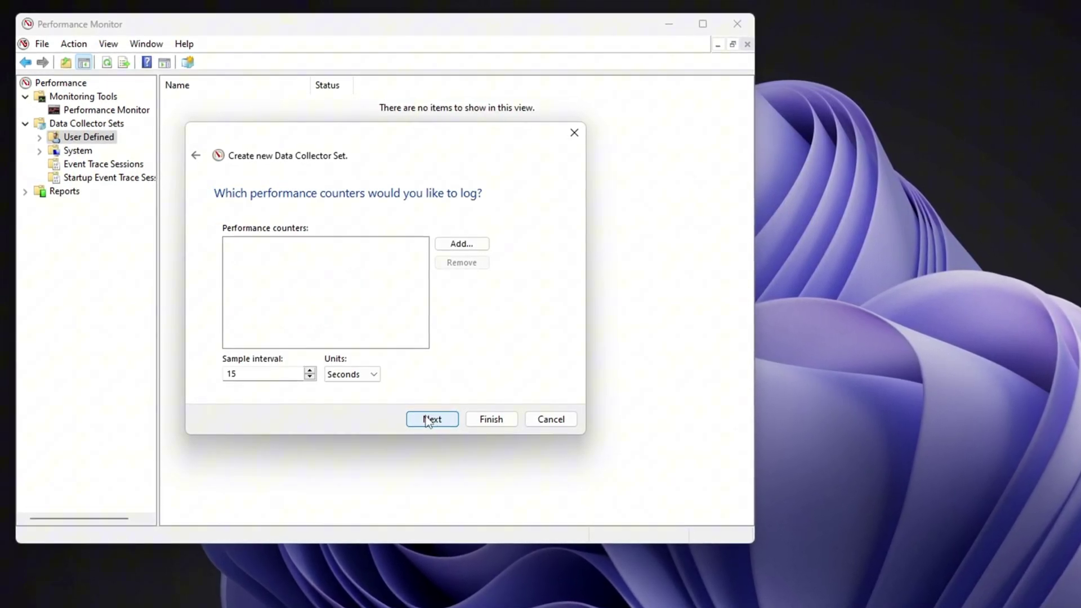
left_click(466, 247)
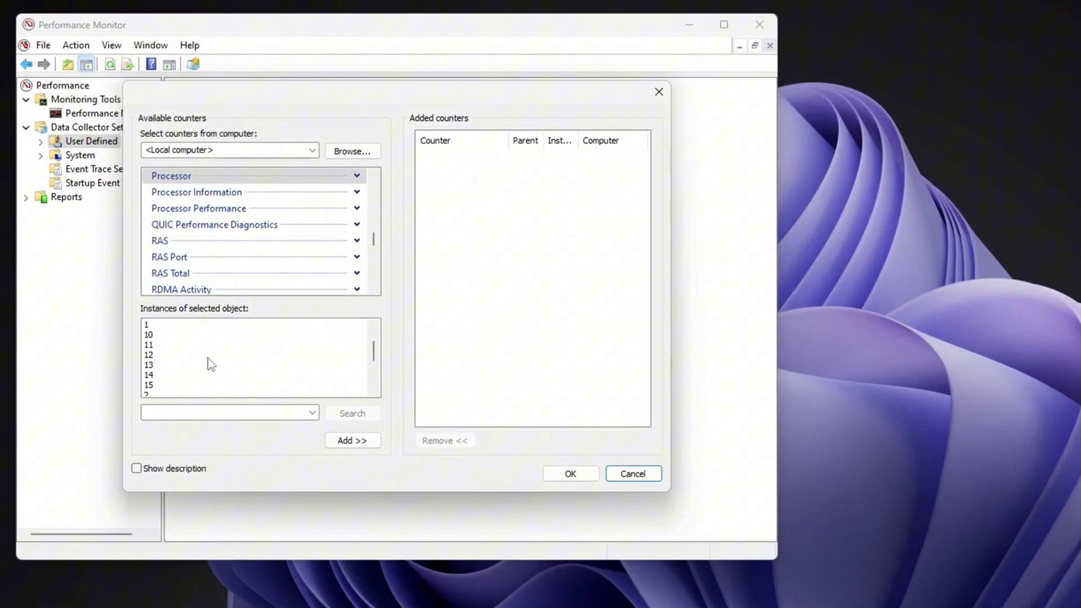
left_click(169, 385)
scroll(220, 367, "down", 1)
scroll(211, 384, "down", 1)
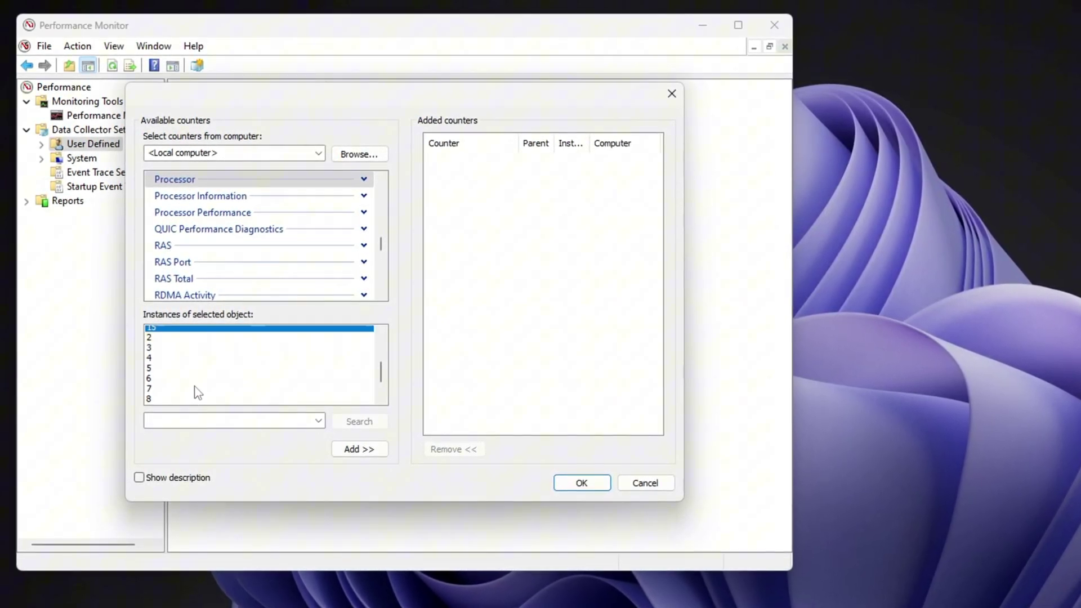
scroll(205, 386, "up", 2)
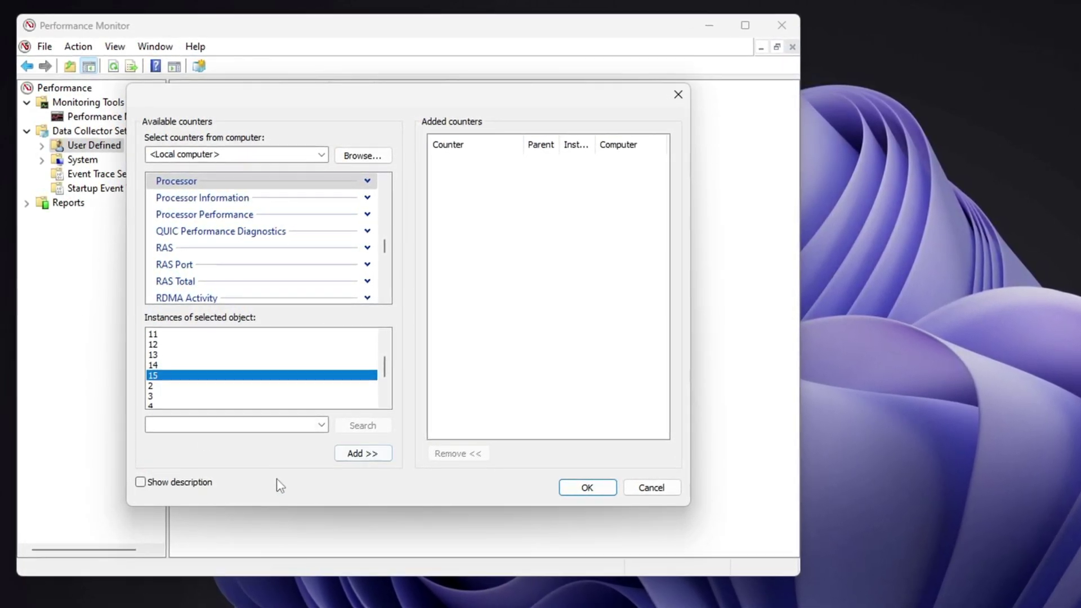
left_click(361, 457)
left_click(588, 493)
Finish the CPU Boost set in its default save location and close Performance Monitor.
left_click(472, 457)
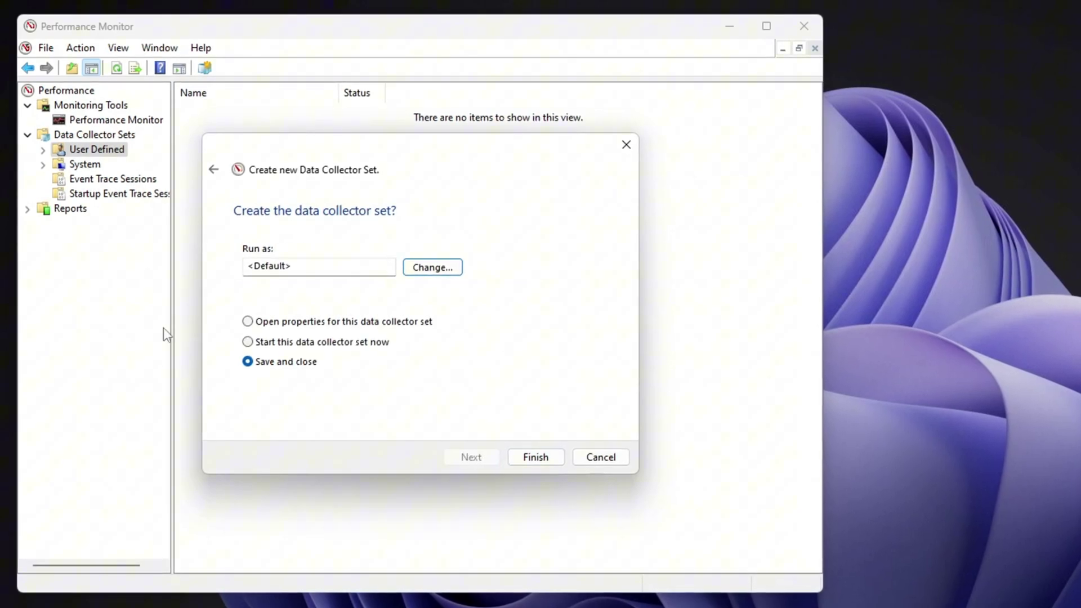
left_click(529, 460)
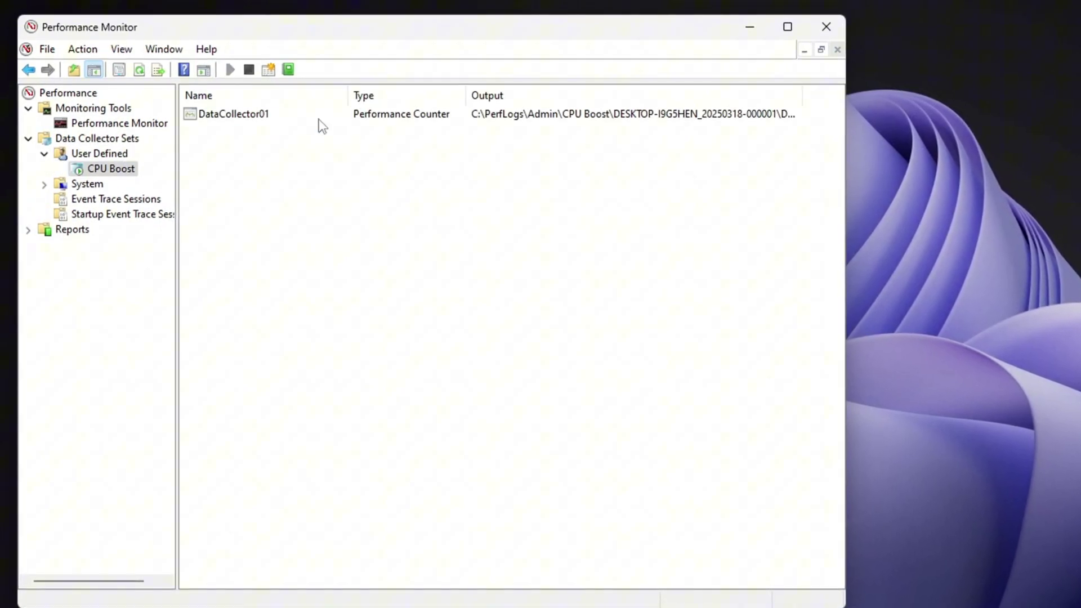
left_click(831, 34)
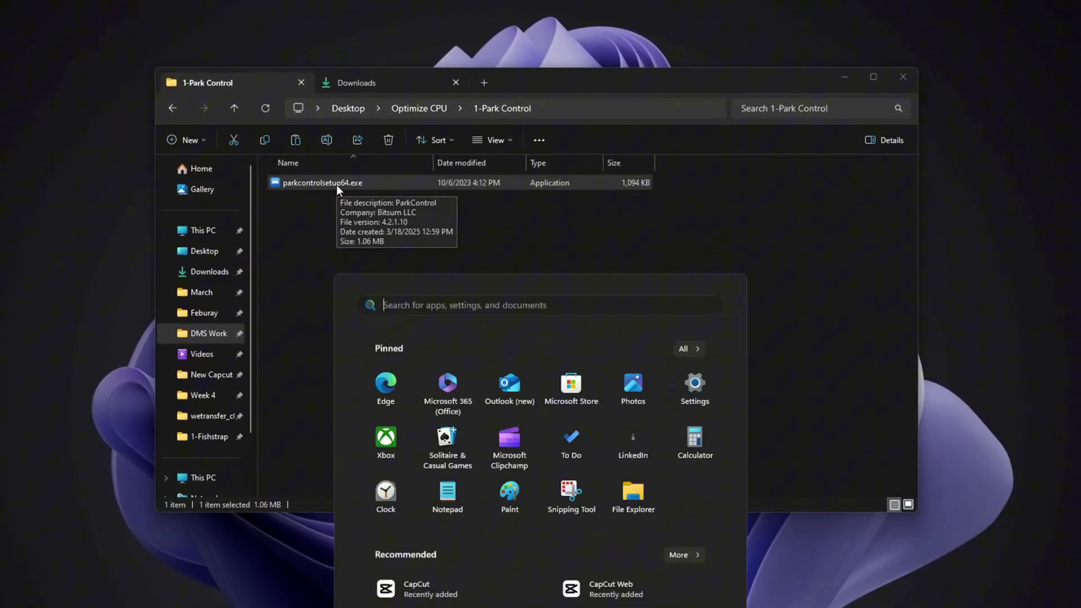
Search 'parkcontrol' from Start and launch ParkControl.
type("parkcontrol")
key("Return")
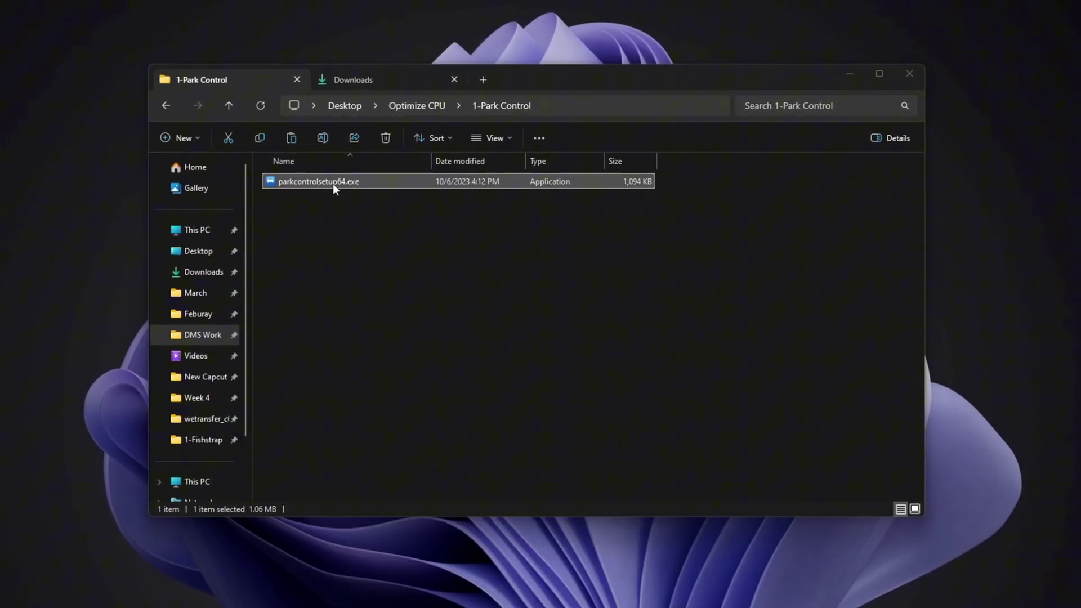
Disable core parking on battery and keep Bitsum Highest Performance as the ParkControl profile.
left_click(910, 73)
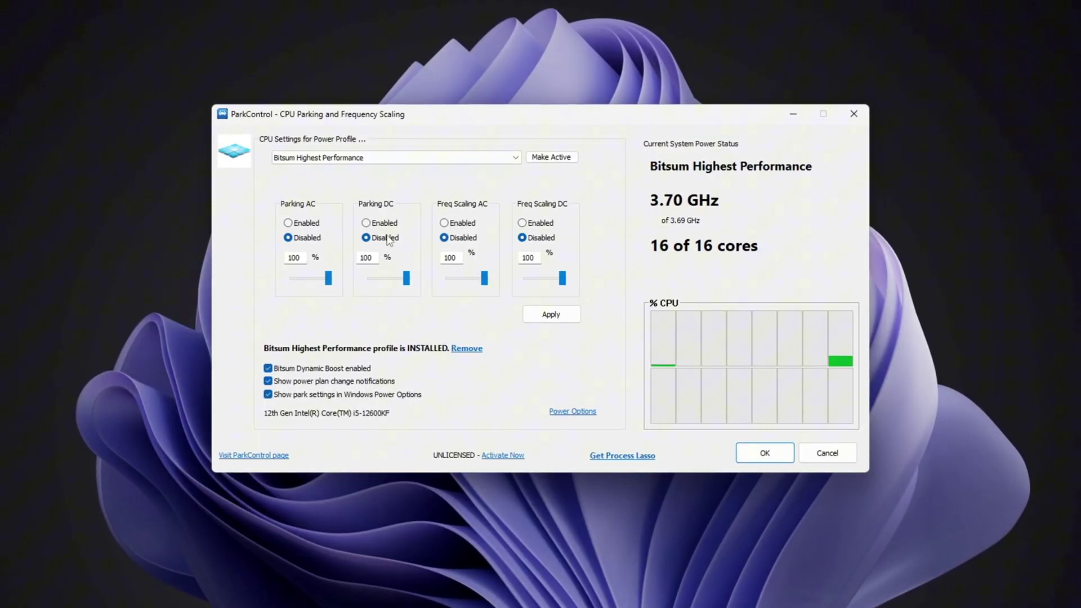
left_click(377, 159)
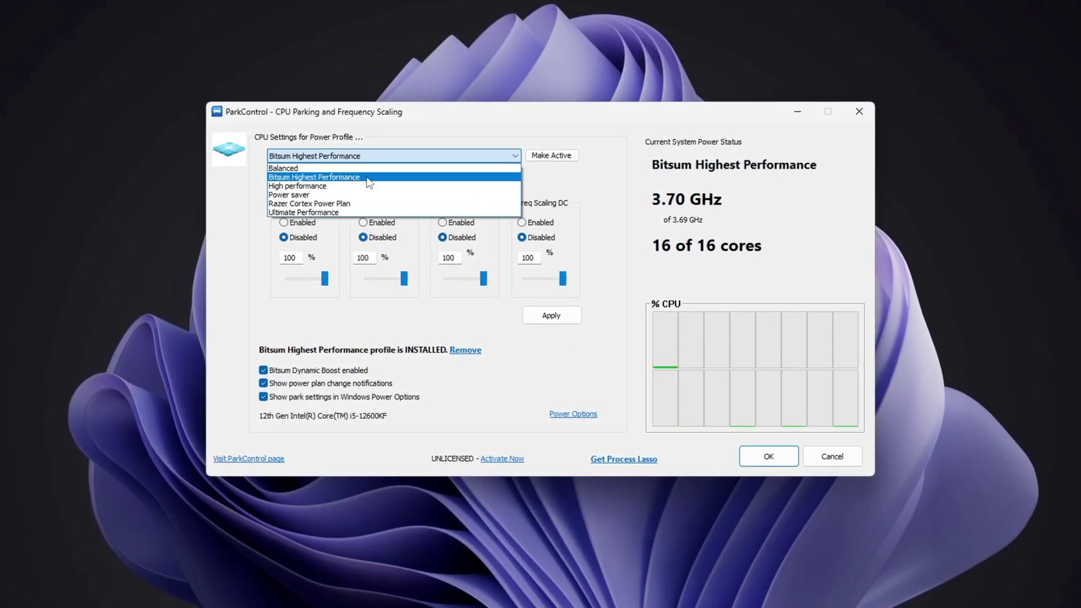
left_click(311, 177)
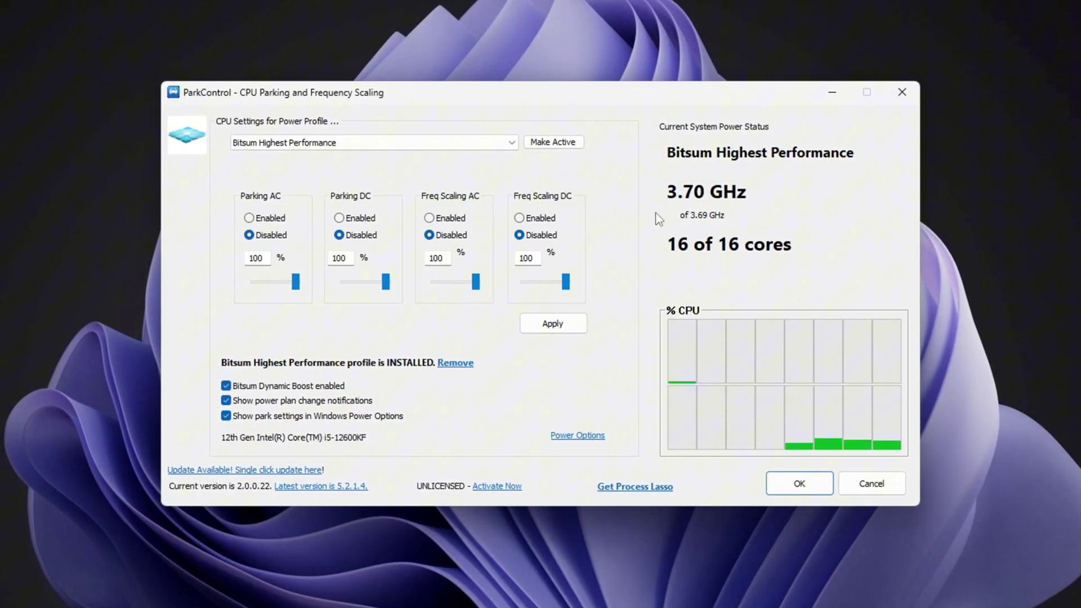
Enable Bitsum Dynamic Boost, then bring up the Windows Power Options.
mouse_move(285, 392)
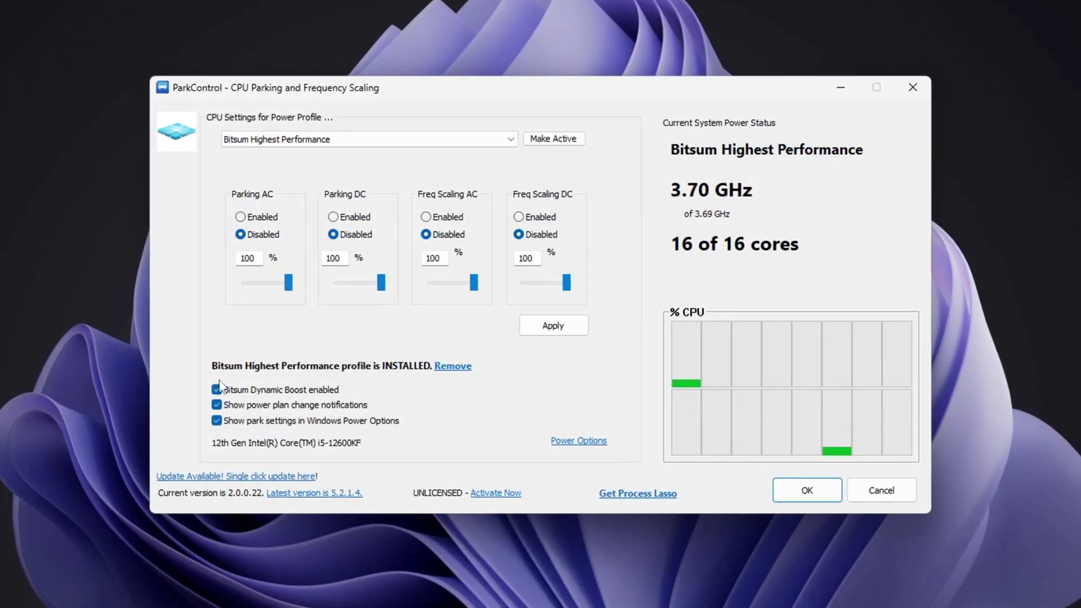
left_click(215, 391)
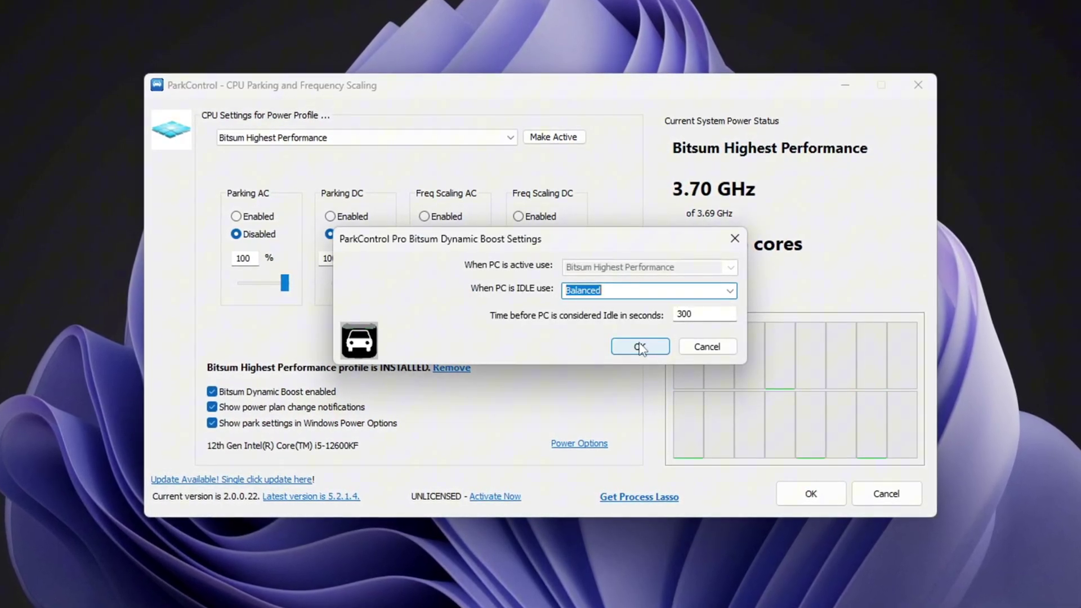
left_click(639, 346)
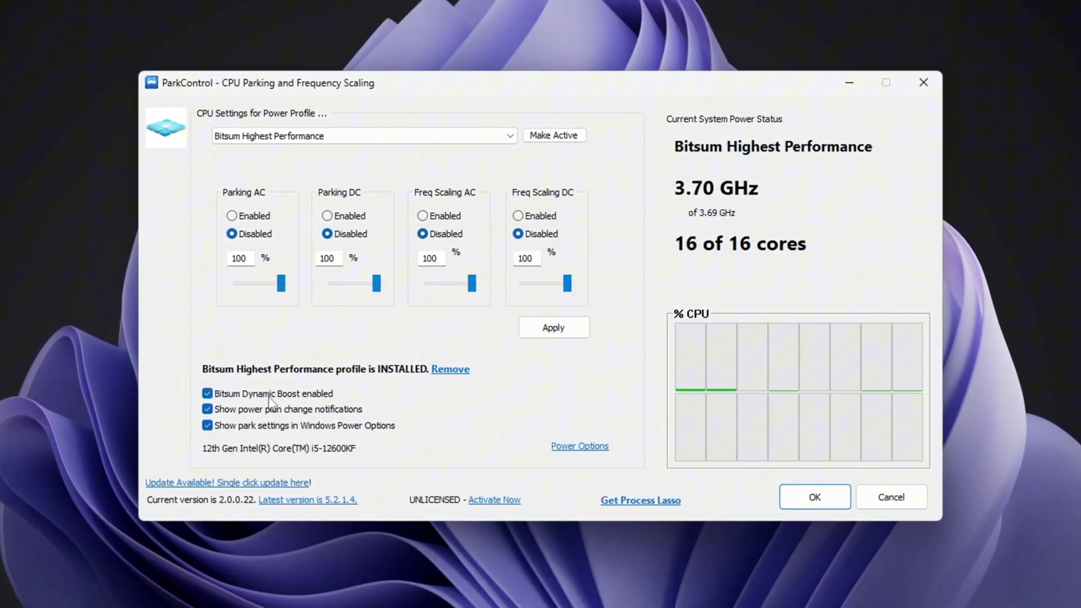
mouse_move(274, 402)
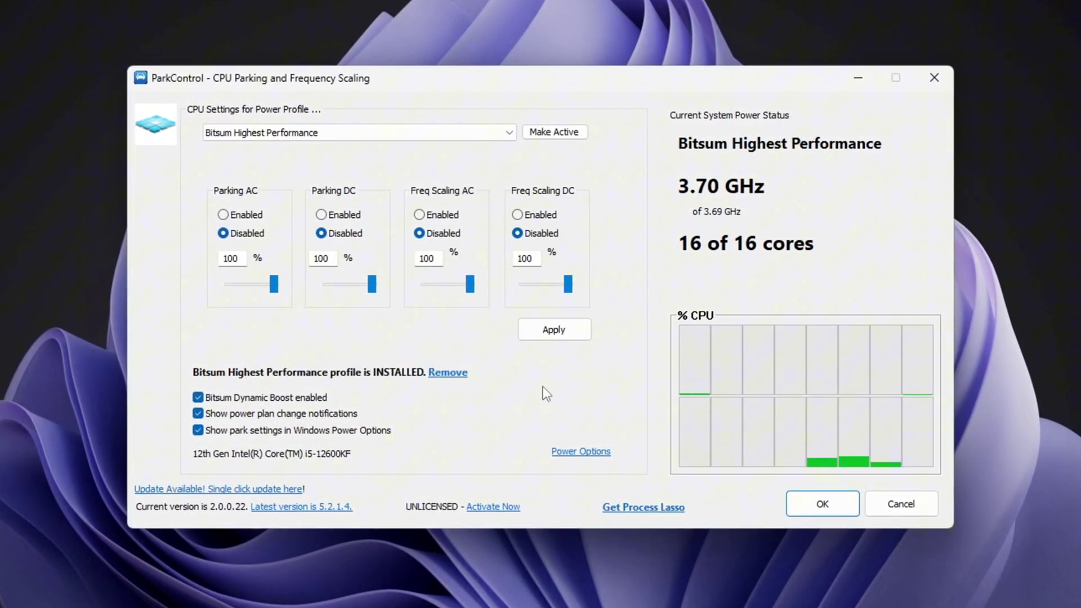
left_click(583, 453)
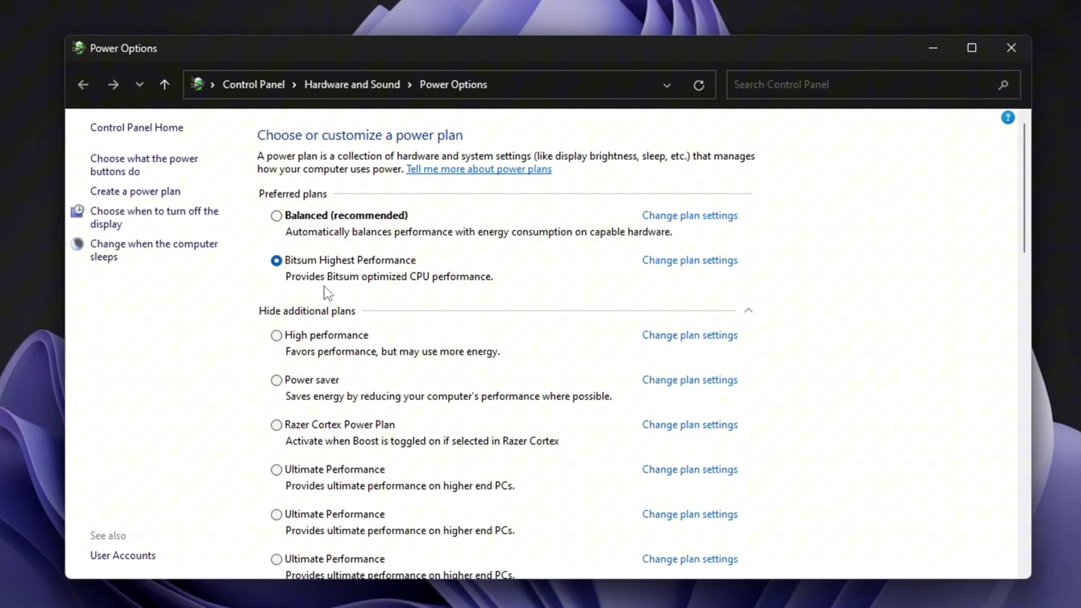
Close Power Options after confirming Bitsum Highest Performance is the selected plan.
left_click(1016, 45)
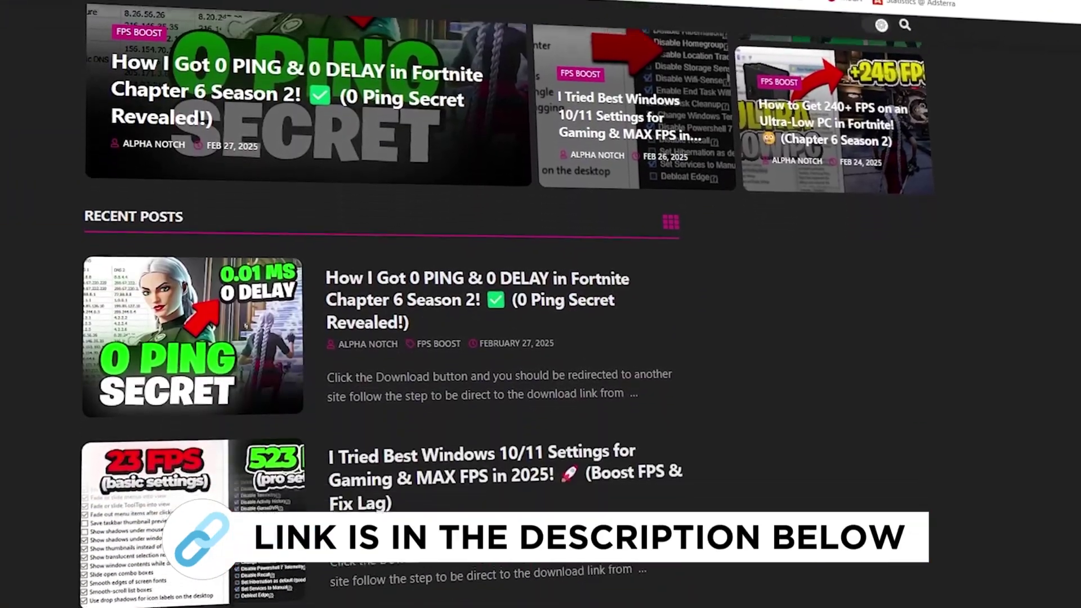
Scroll through the ADEX OFFICIAL site's Recent Posts on FPS boosting.
scroll(382, 338, "down", 8)
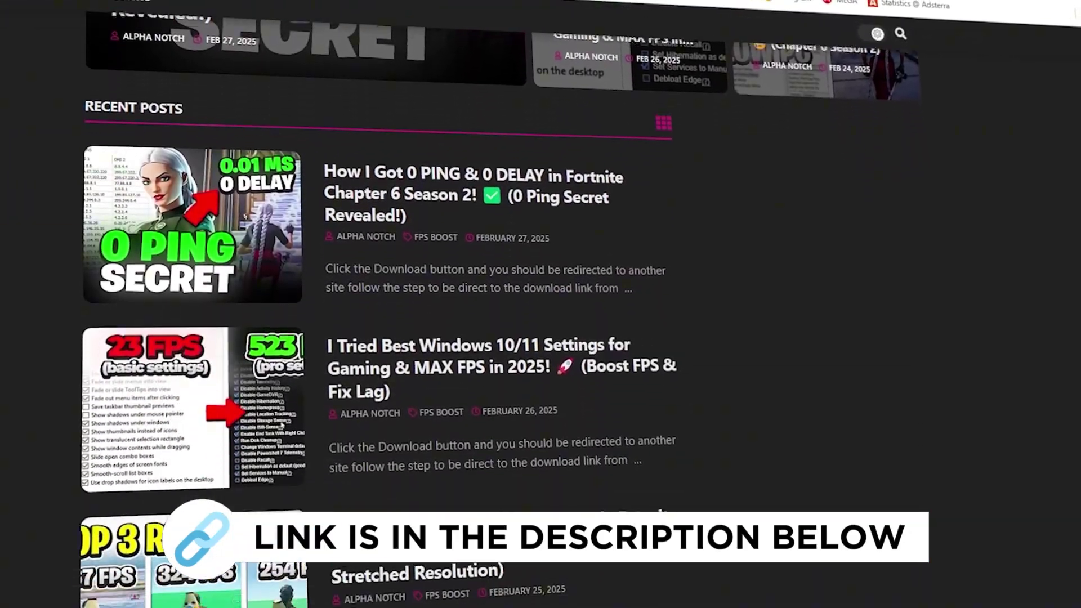
scroll(383, 338, "down", 5)
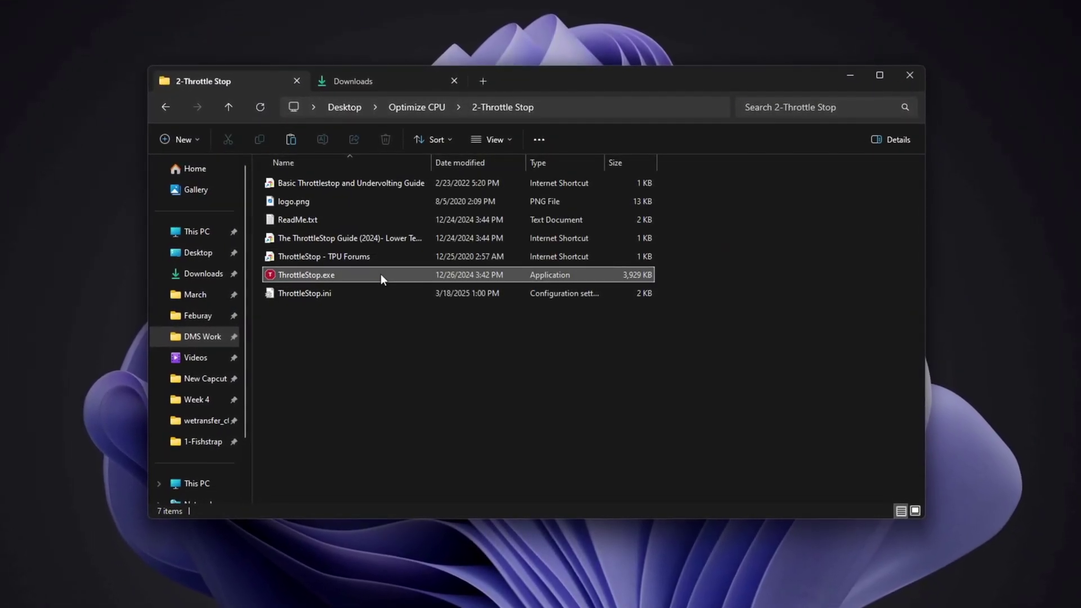
Run ThrottleStop.exe from the 2-Throttle Stop folder and minimize the folder window.
double_click(381, 274)
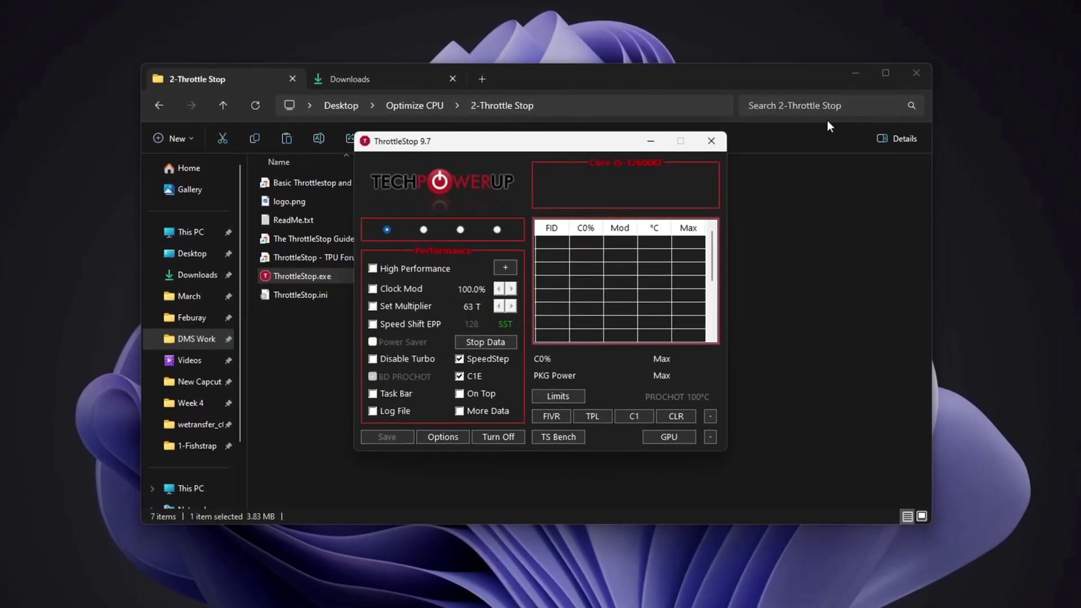
left_click(834, 115)
left_click(852, 74)
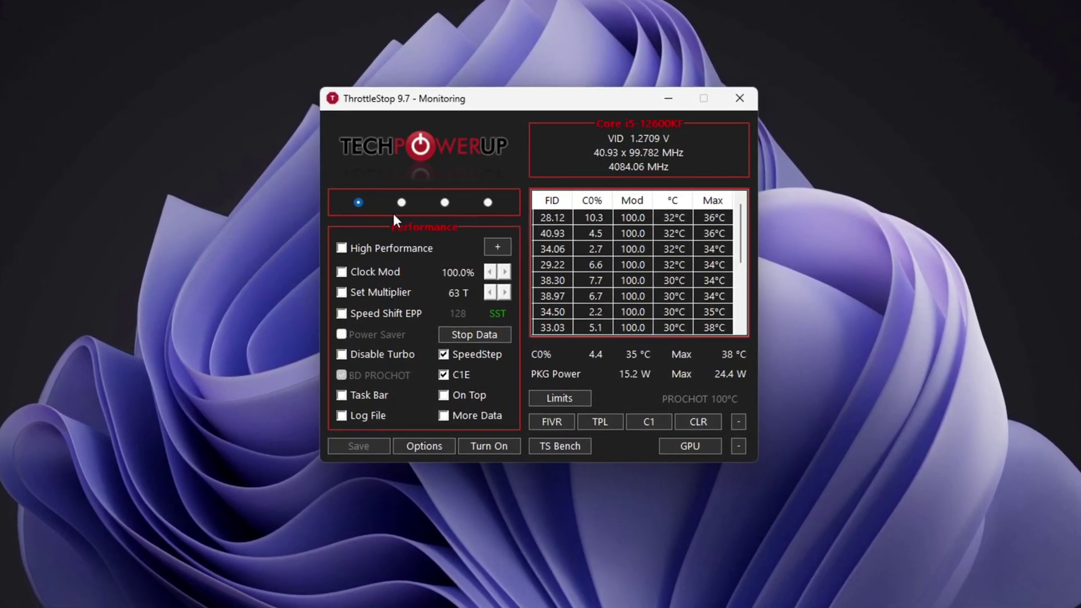
Make Game the active ThrottleStop profile with the High Performance power plan ticked and selected.
left_click(402, 203)
left_click(445, 202)
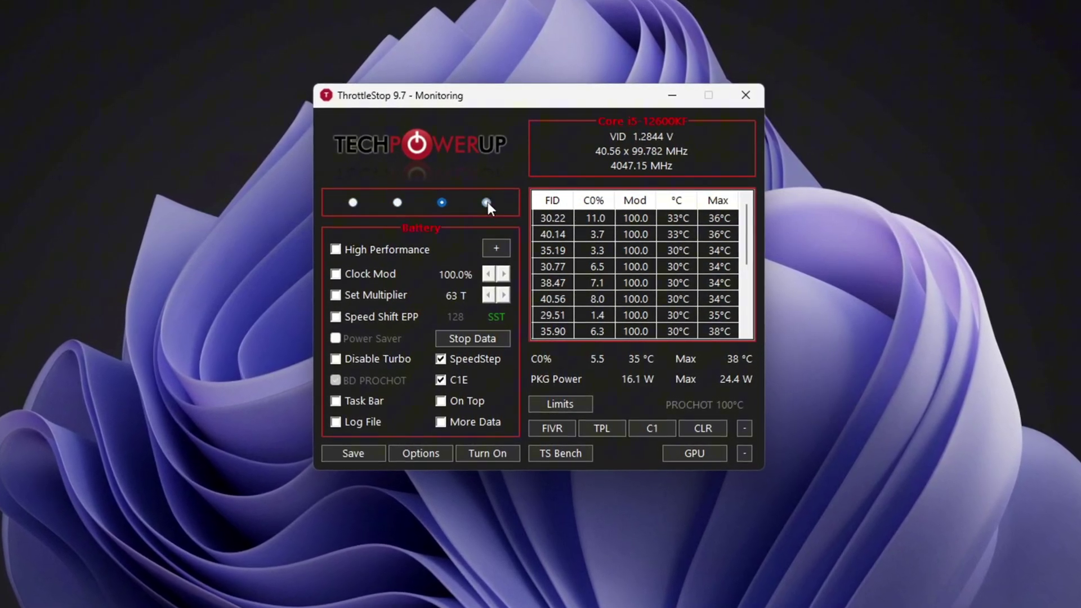
left_click(487, 202)
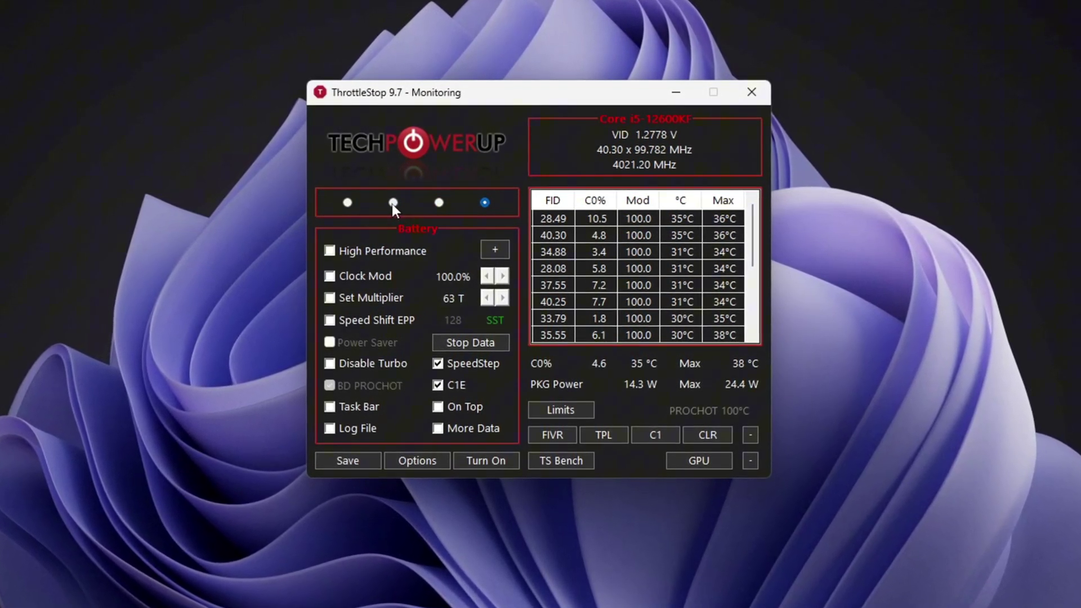
left_click(393, 203)
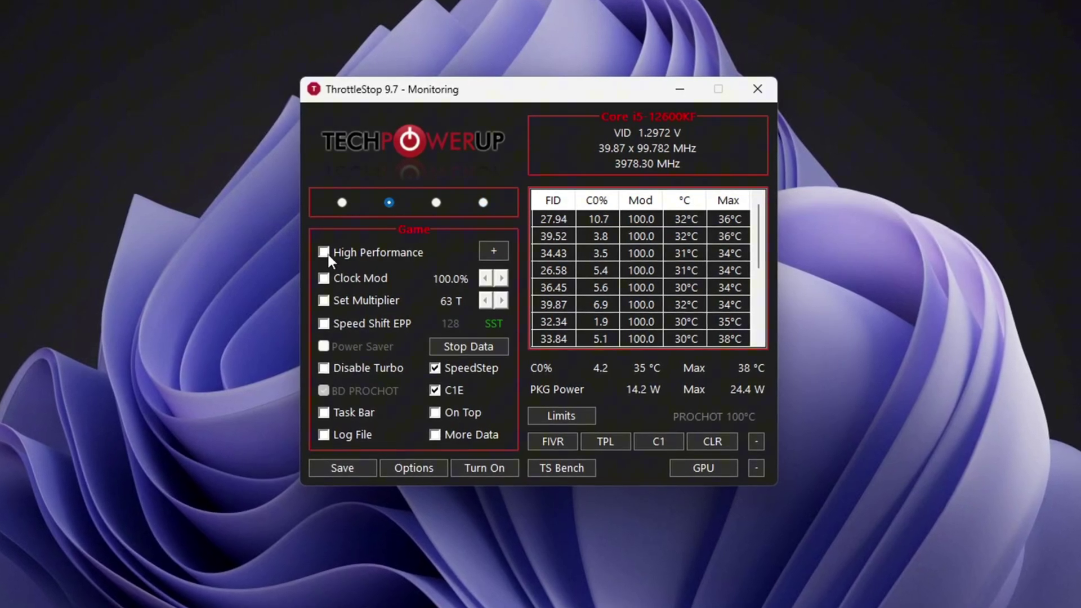
left_click(325, 252)
left_click(465, 251)
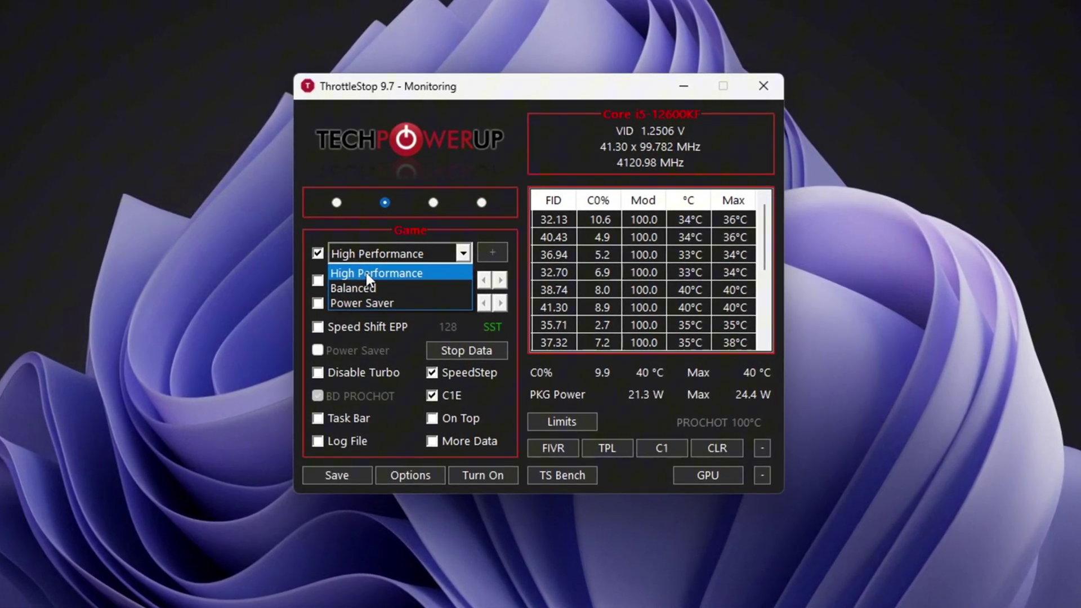
left_click(366, 272)
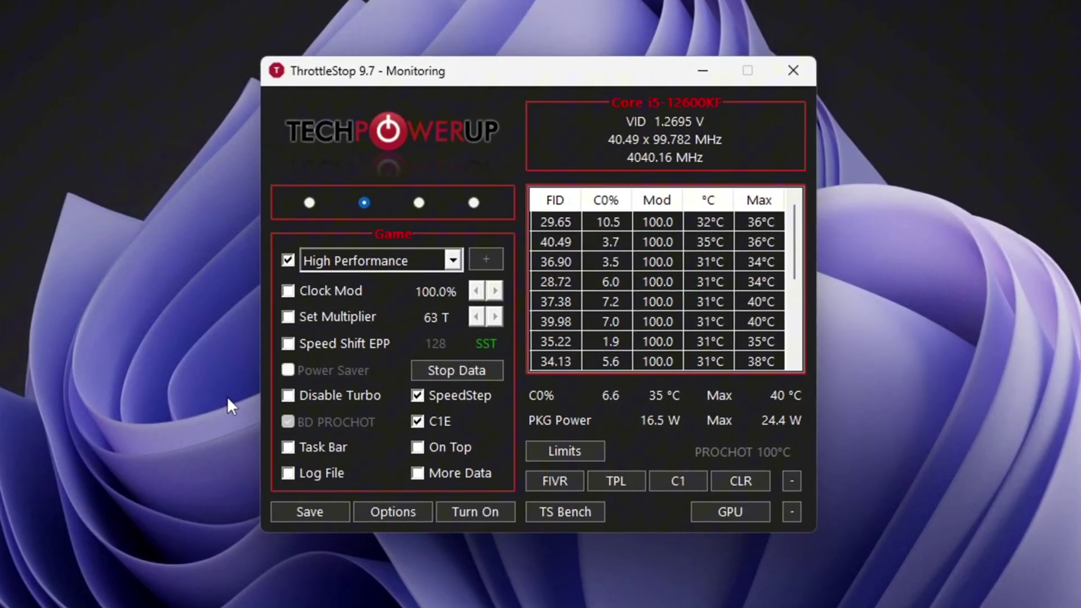
Disable turbo for the ThrottleStop Game profile, turn it on, save, and minimize ThrottleStop.
left_click(324, 395)
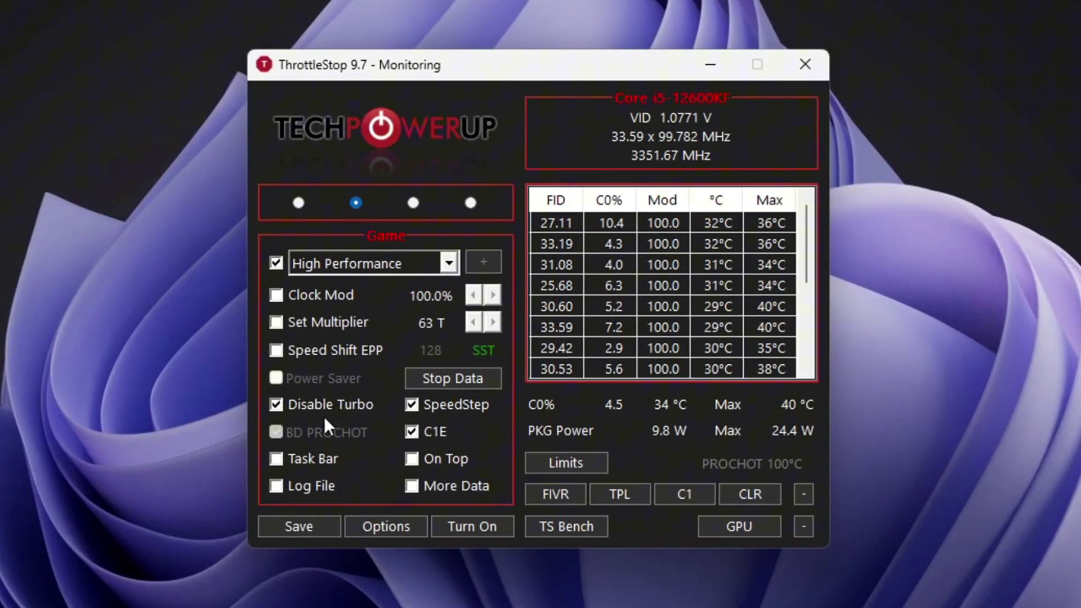
left_click(471, 527)
left_click(309, 537)
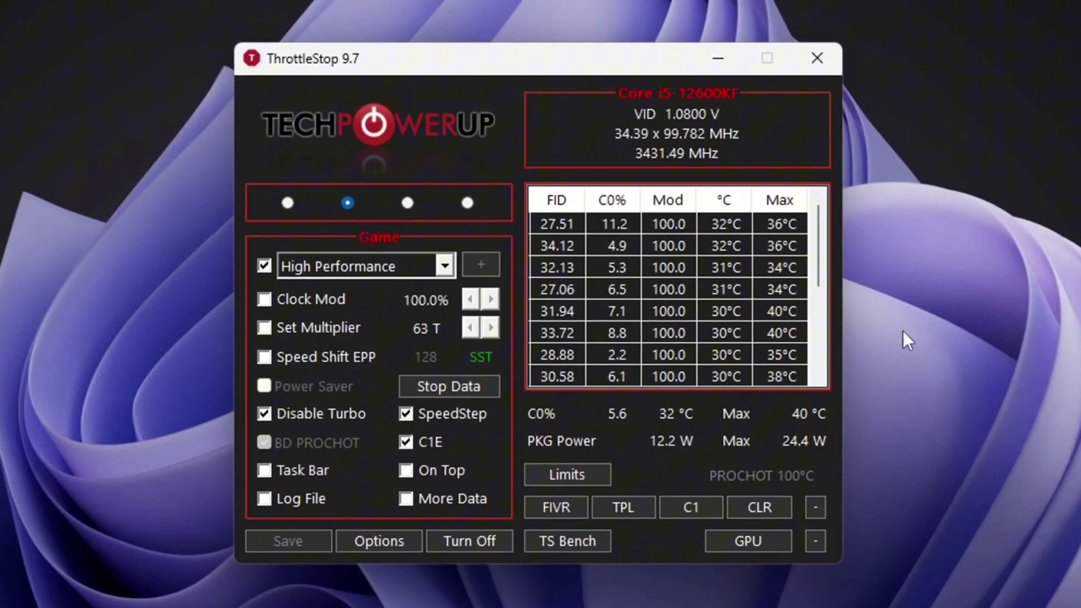
left_click(731, 67)
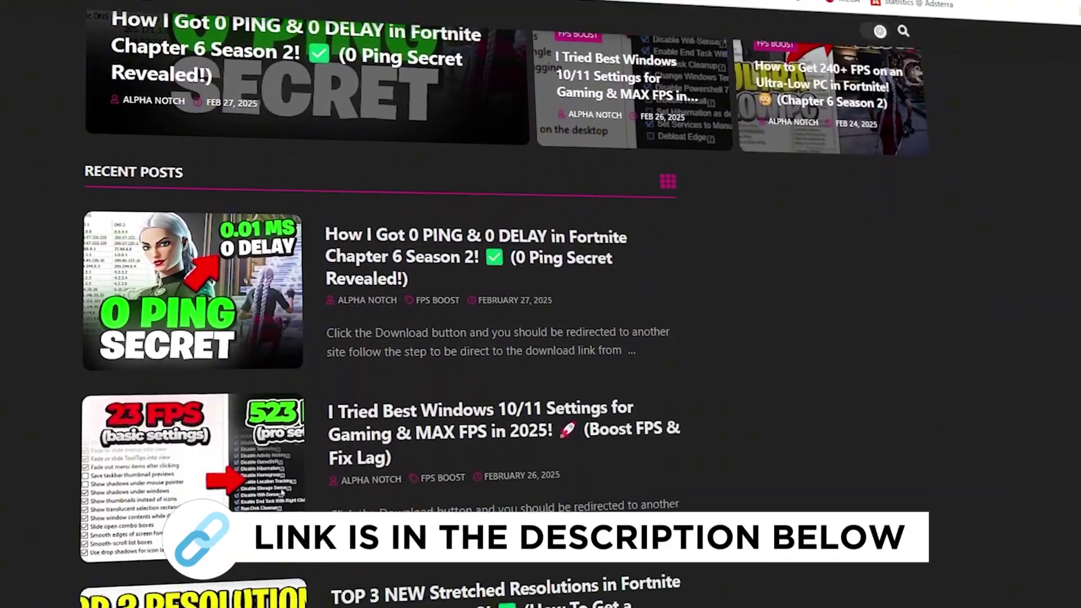
scroll(383, 337, "down", 10)
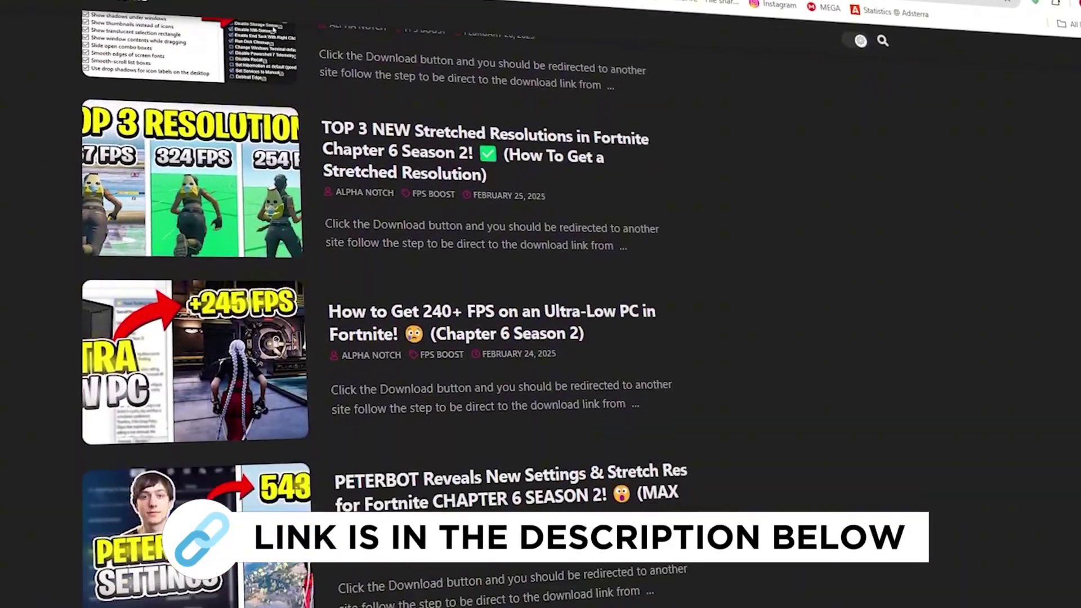
scroll(383, 337, "down", 6)
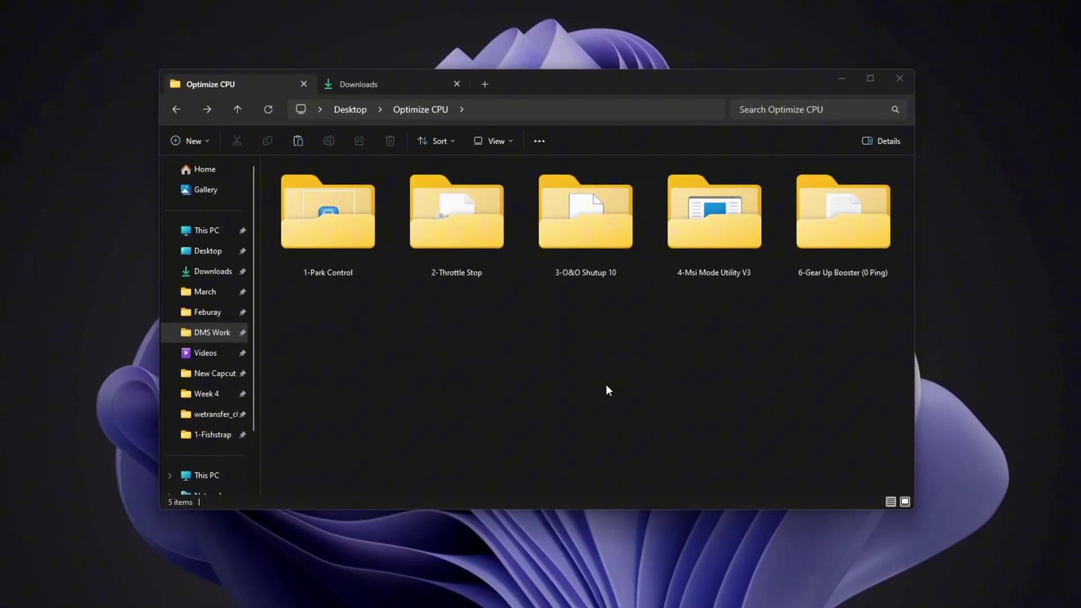
Open the 3-O&O Shutup 10 folder and select OOSU10.exe to launch it.
left_click(605, 267)
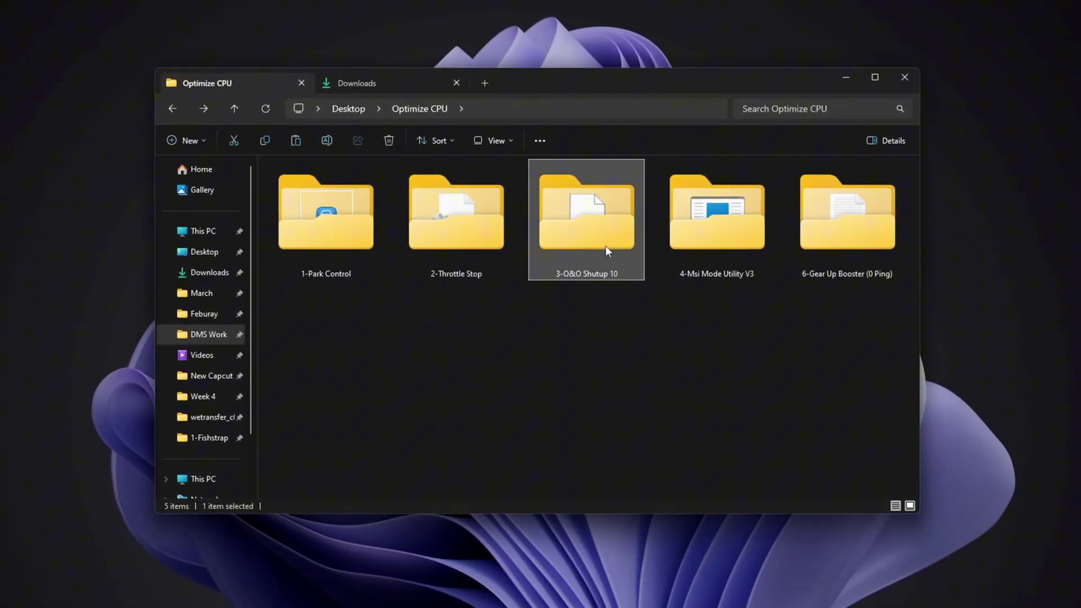
double_click(604, 248)
left_click(304, 202)
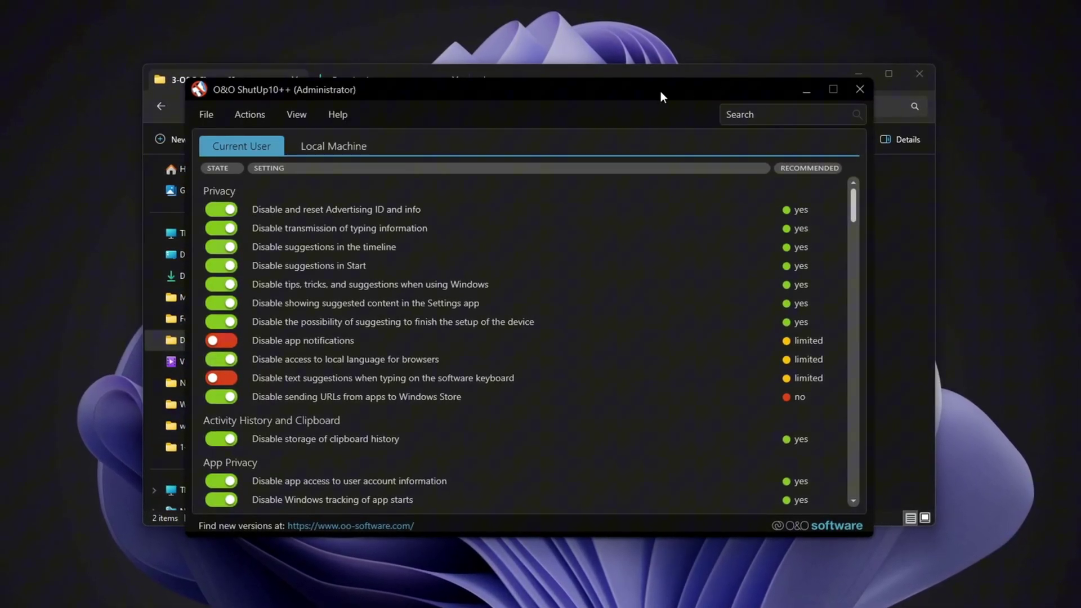
Apply only the recommended ShutUp10++ settings, answer the restore-point prompt and dismiss the already-set notice.
left_click_drag(657, 92, 623, 74)
left_click(858, 75)
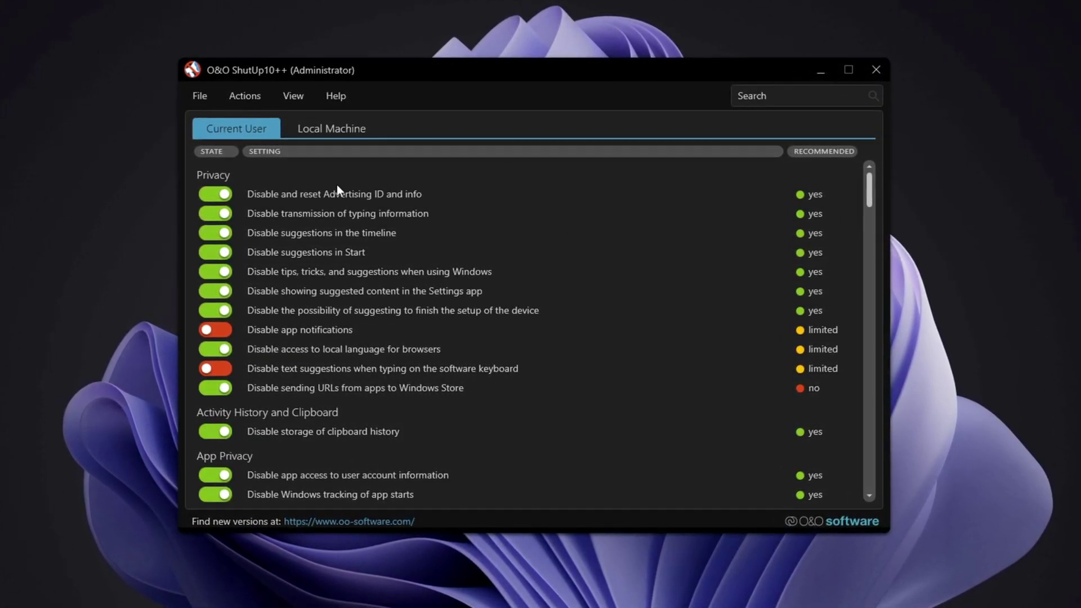
left_click(238, 96)
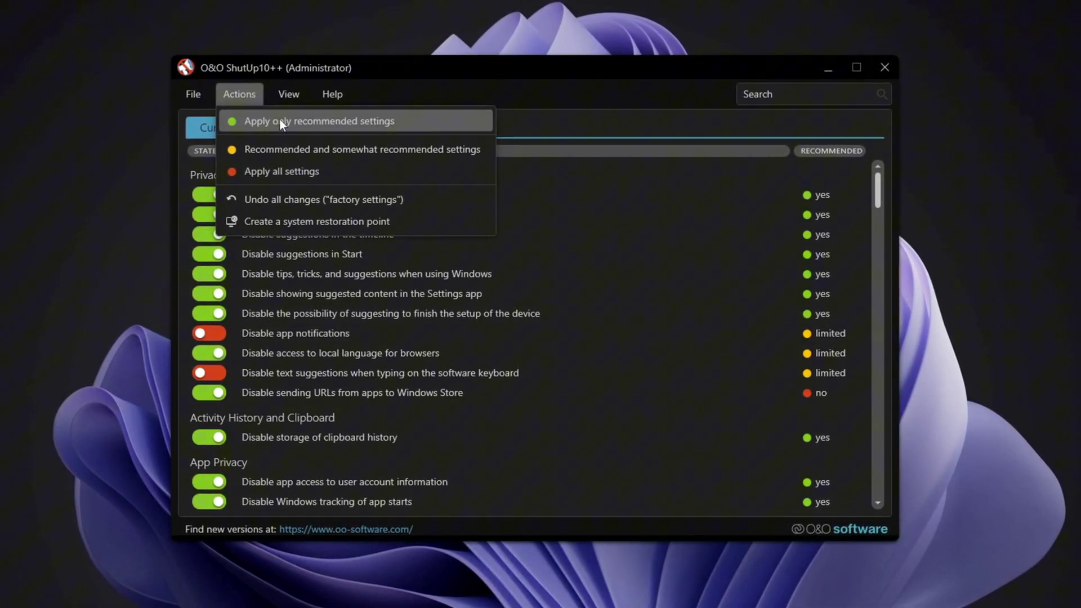
left_click(314, 121)
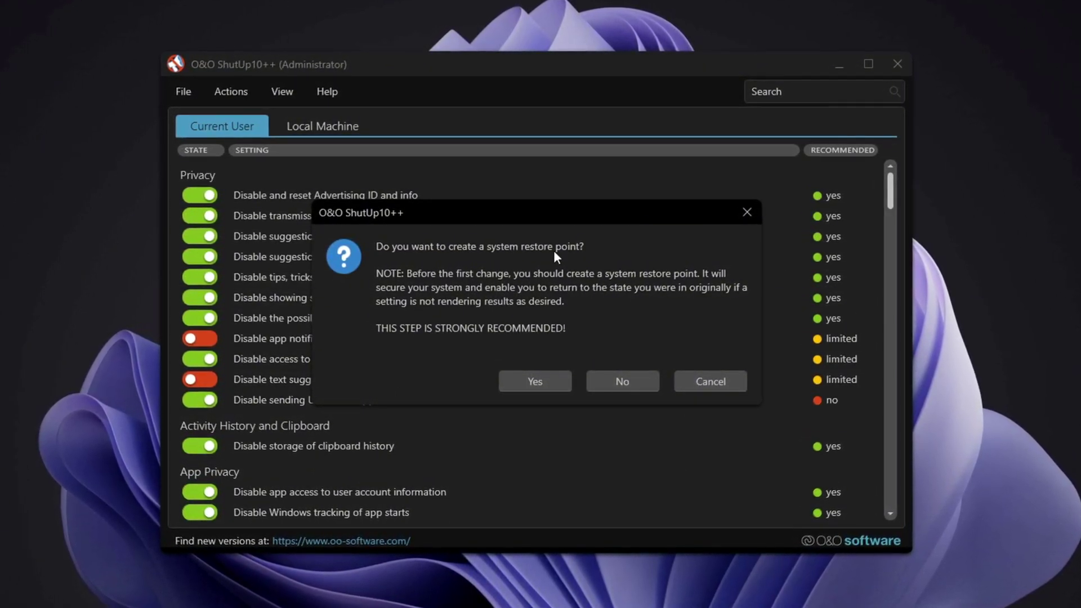
left_click(621, 385)
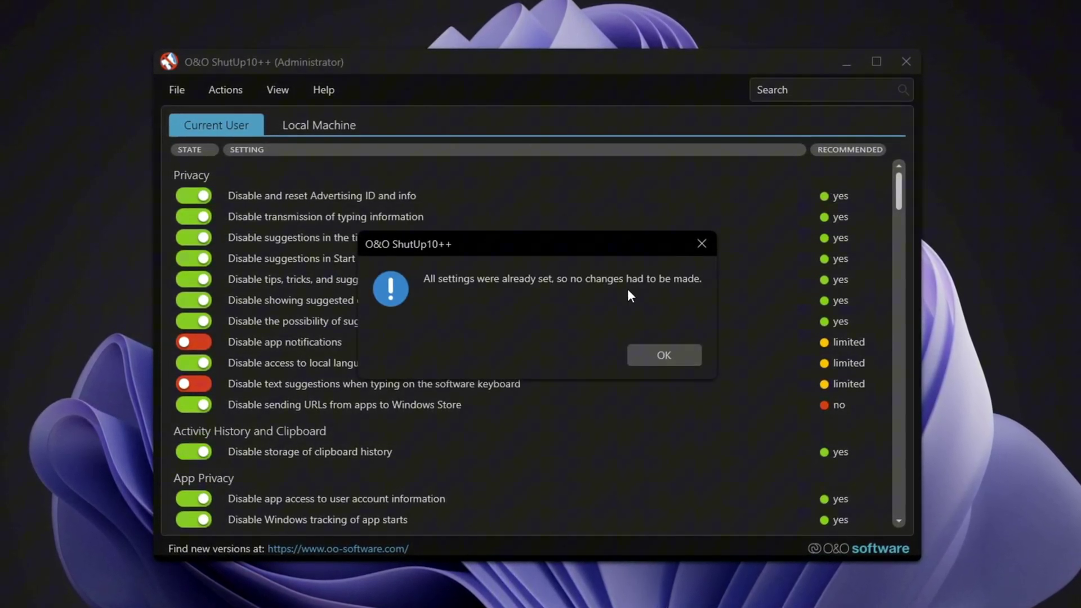
left_click(663, 354)
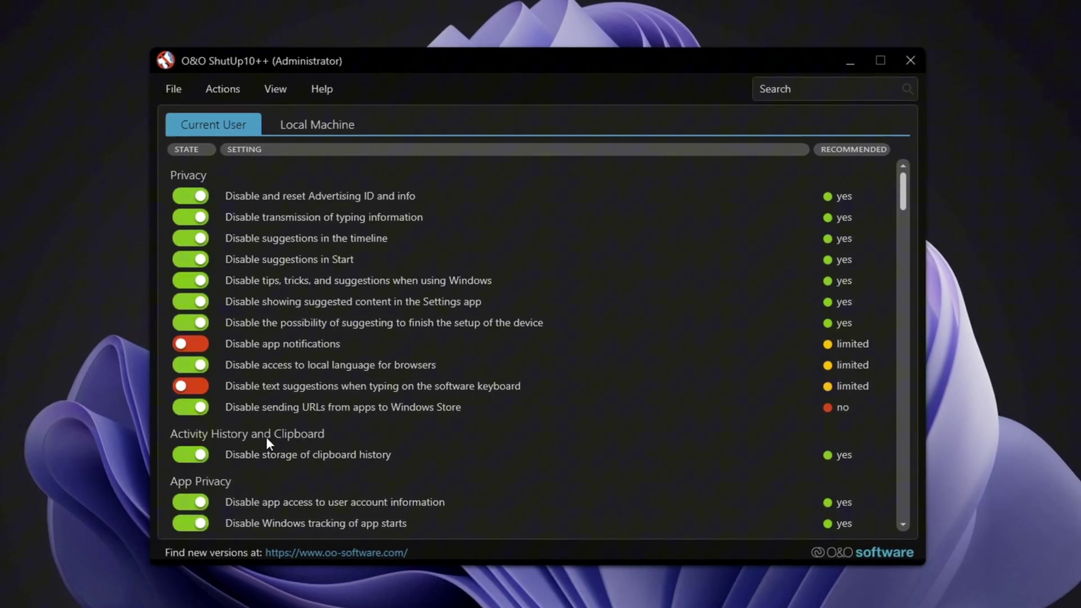
Review the Current User privacy settings list and reopen the Actions menu.
scroll(276, 442, "down", 1)
scroll(291, 453, "up", 1)
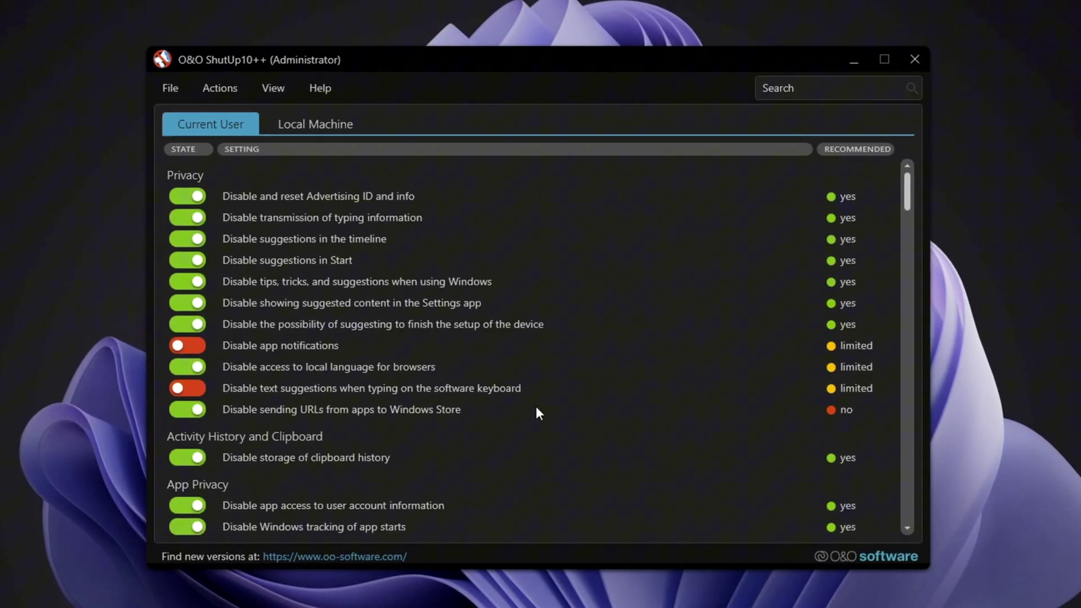
left_click(217, 90)
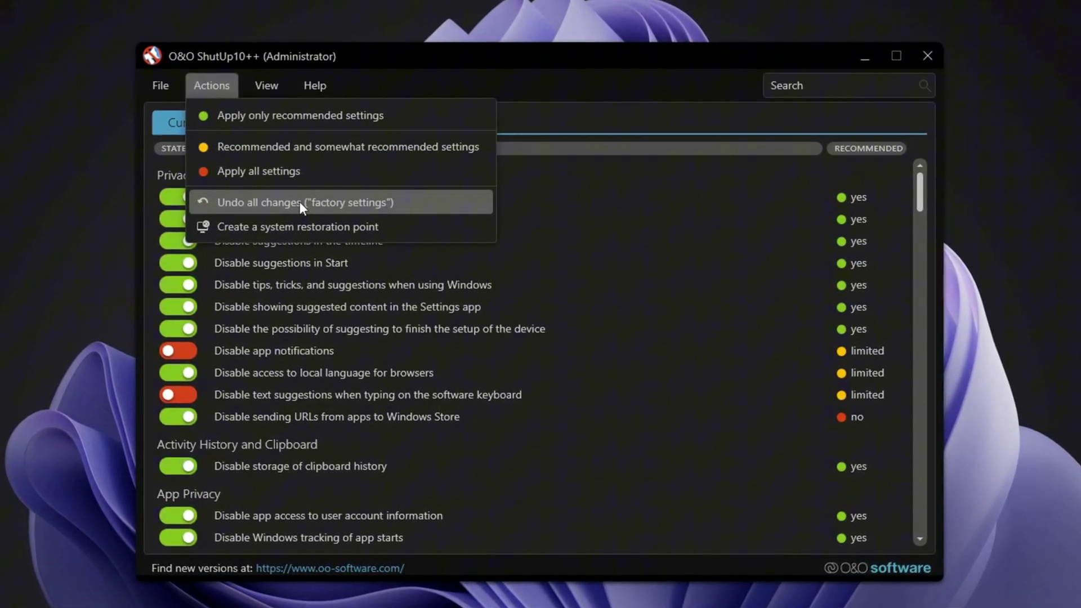
left_click(610, 78)
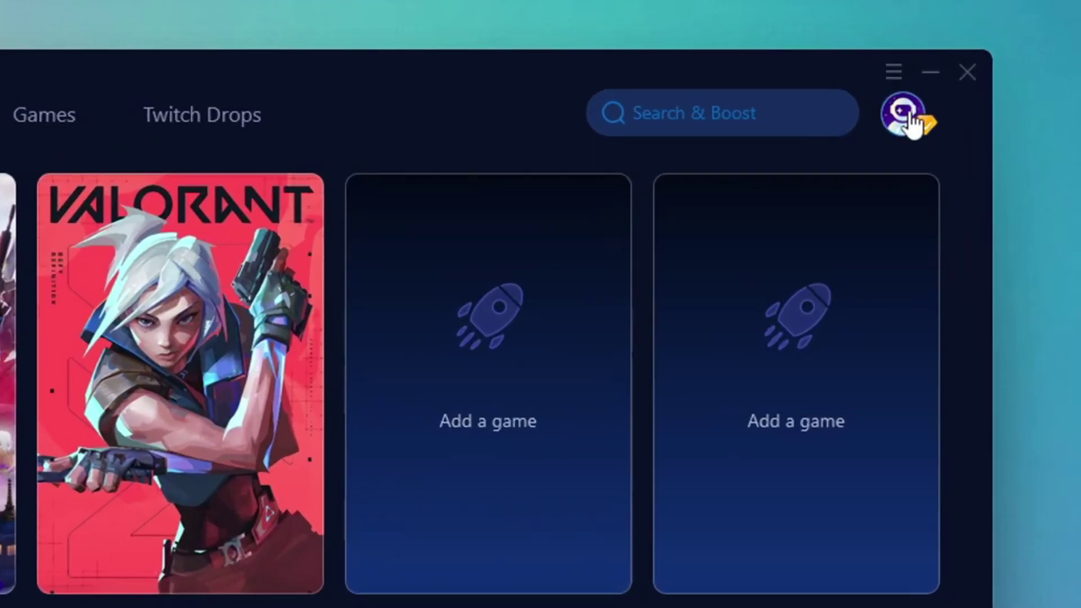
left_click(870, 74)
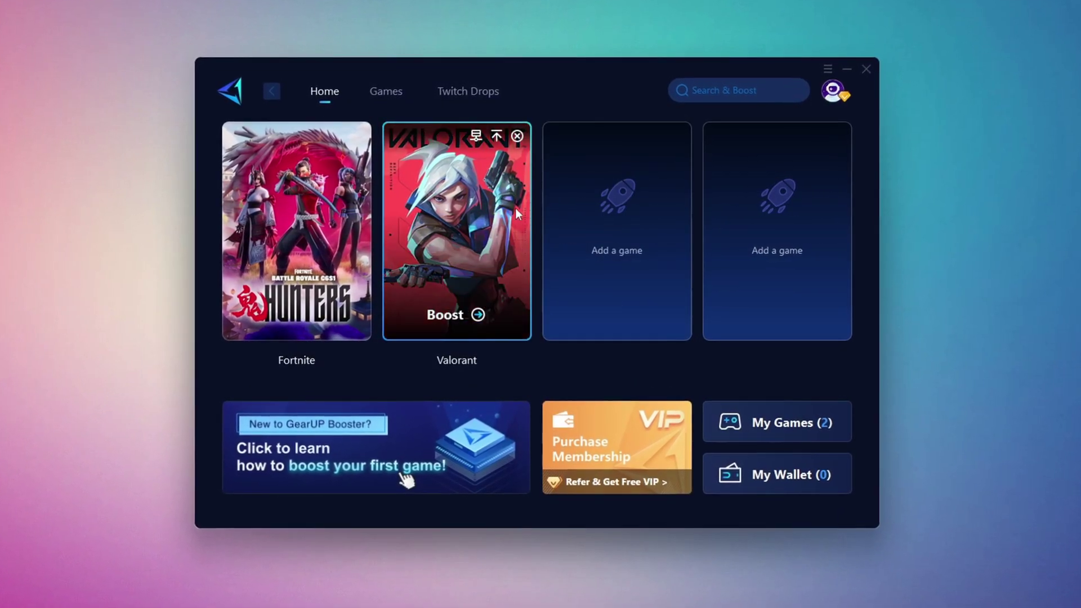
left_click(390, 95)
scroll(597, 271, "down", 8)
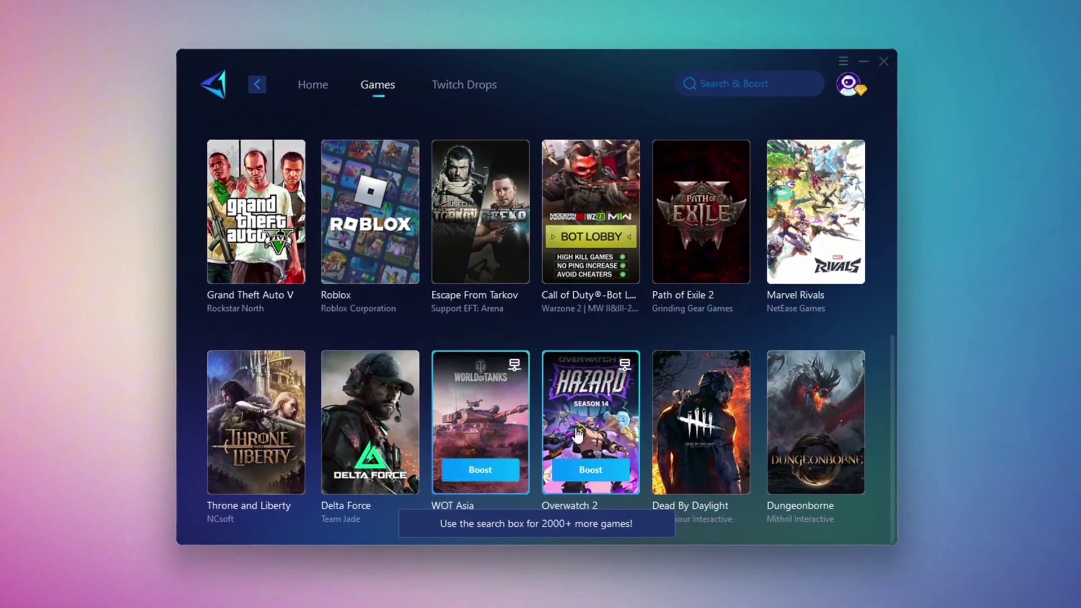
left_click(309, 83)
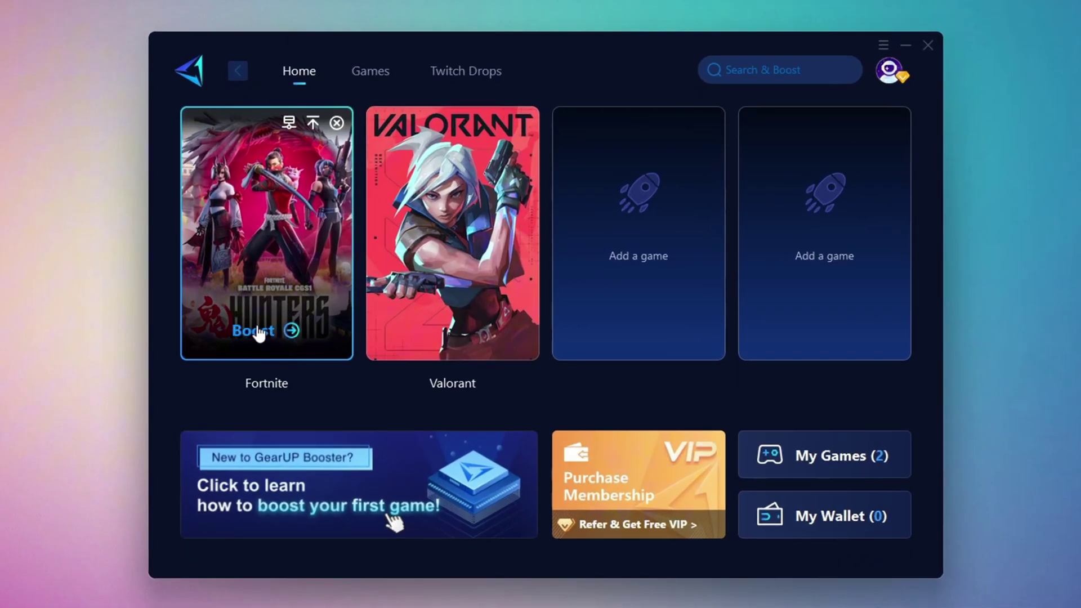
Boost Fortnite in GearUp, keeping the Middle East region and Auto node, then close GearUp.
left_click(254, 330)
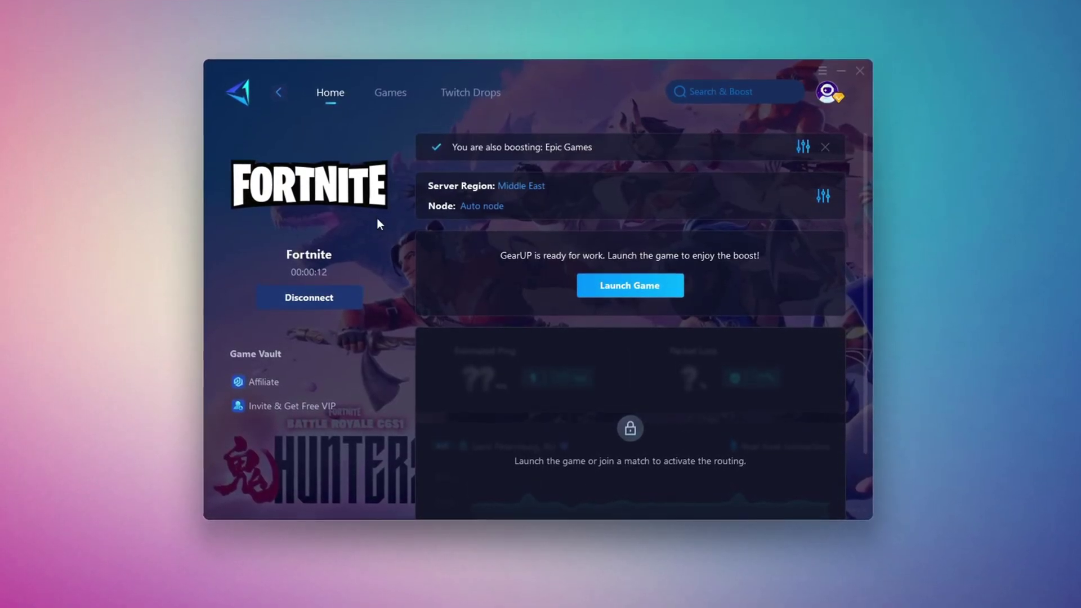
left_click(522, 187)
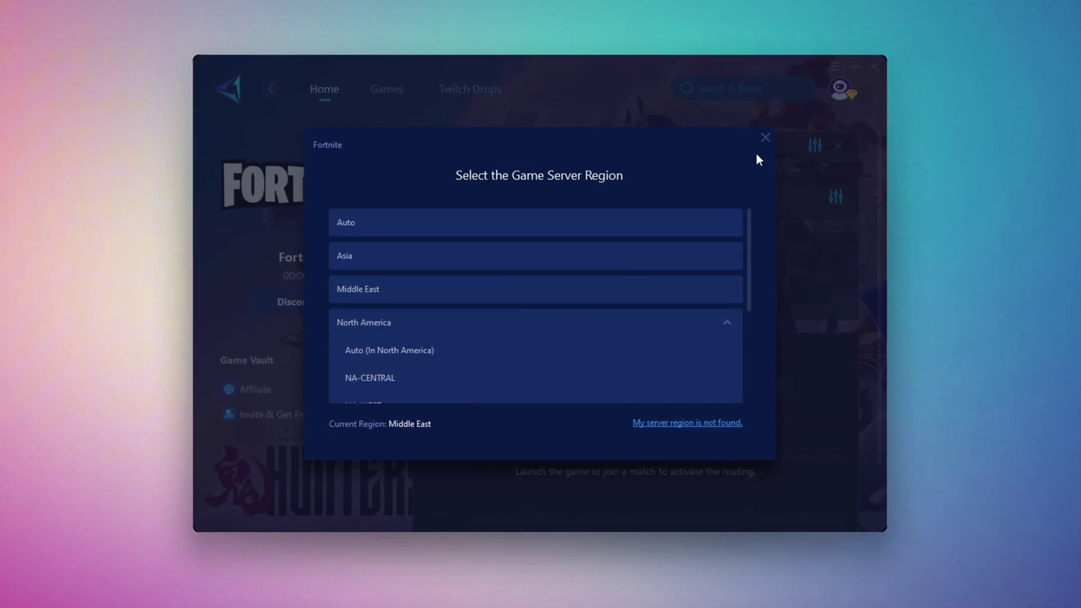
left_click(763, 137)
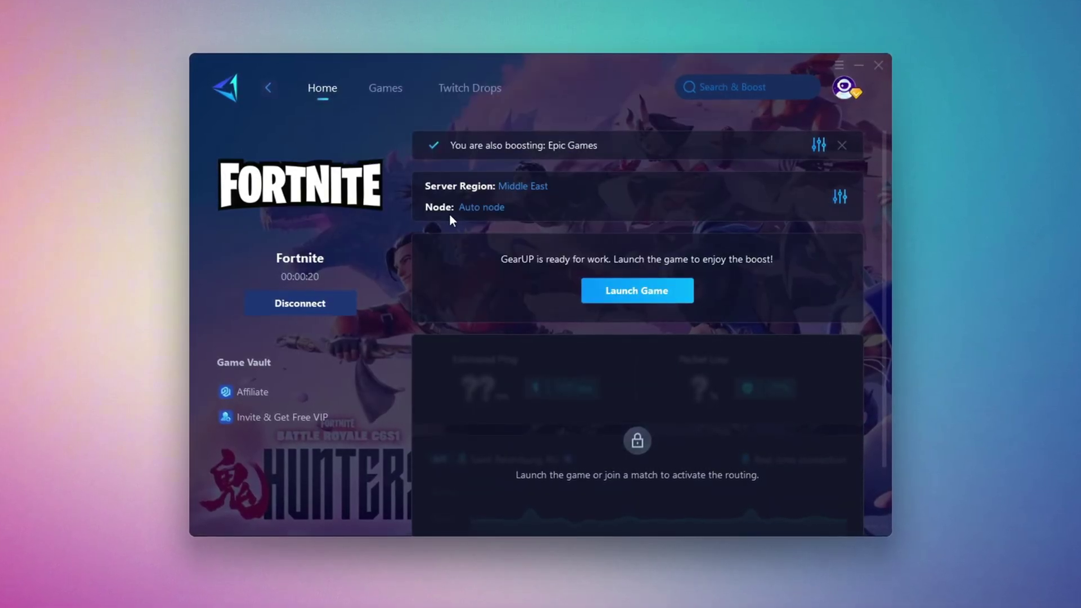
left_click(482, 207)
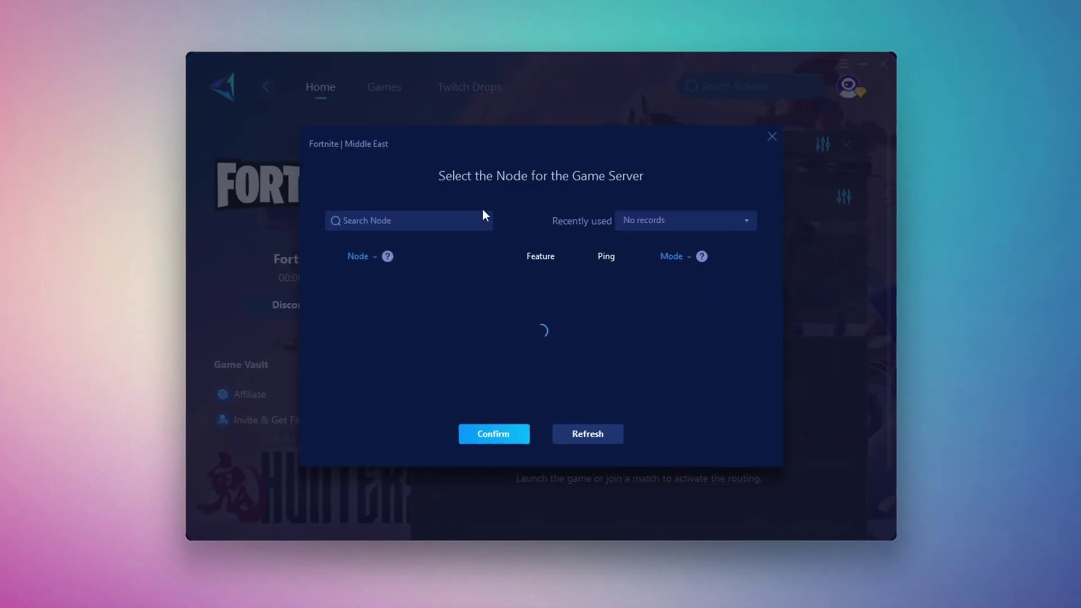
scroll(511, 313, "down", 1)
scroll(581, 337, "up", 1)
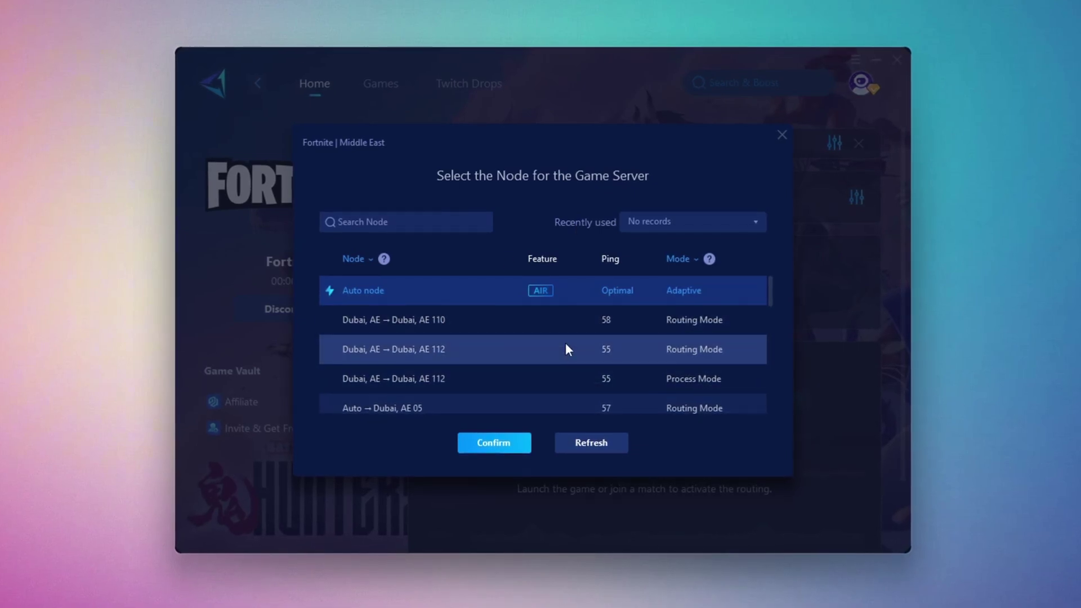
left_click(782, 135)
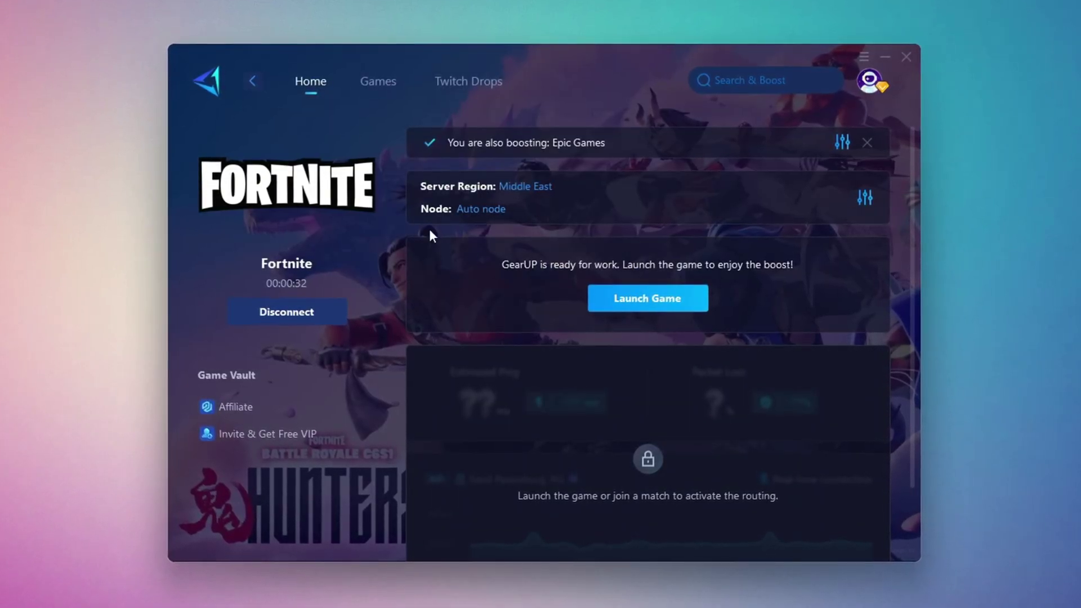
left_click(908, 56)
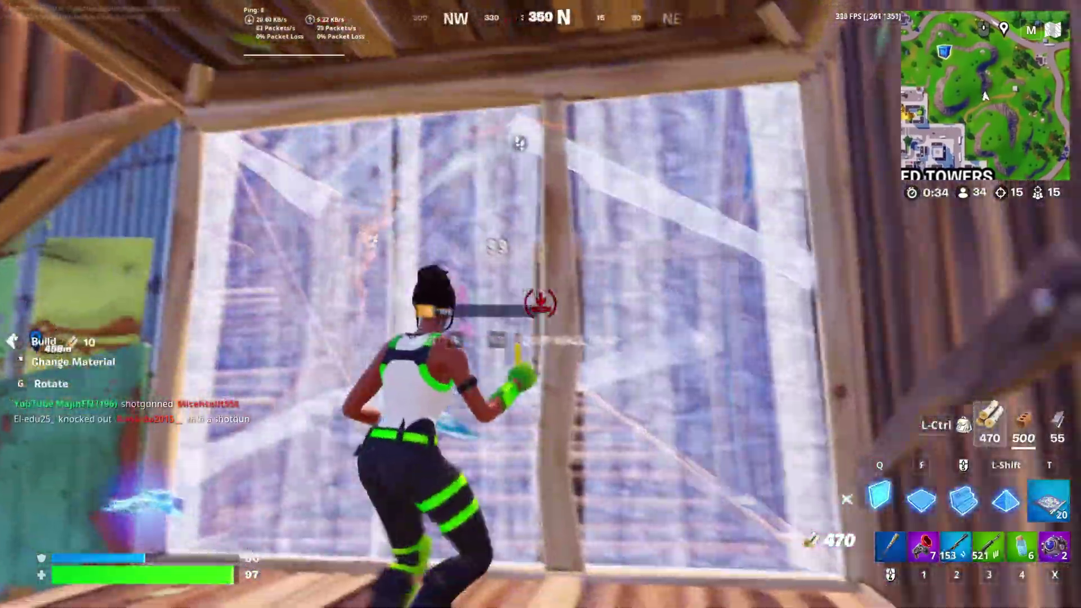
Fire the pump shotgun twice at the opponent mid-build to knock them down.
left_click(541, 304)
left_click(541, 304)
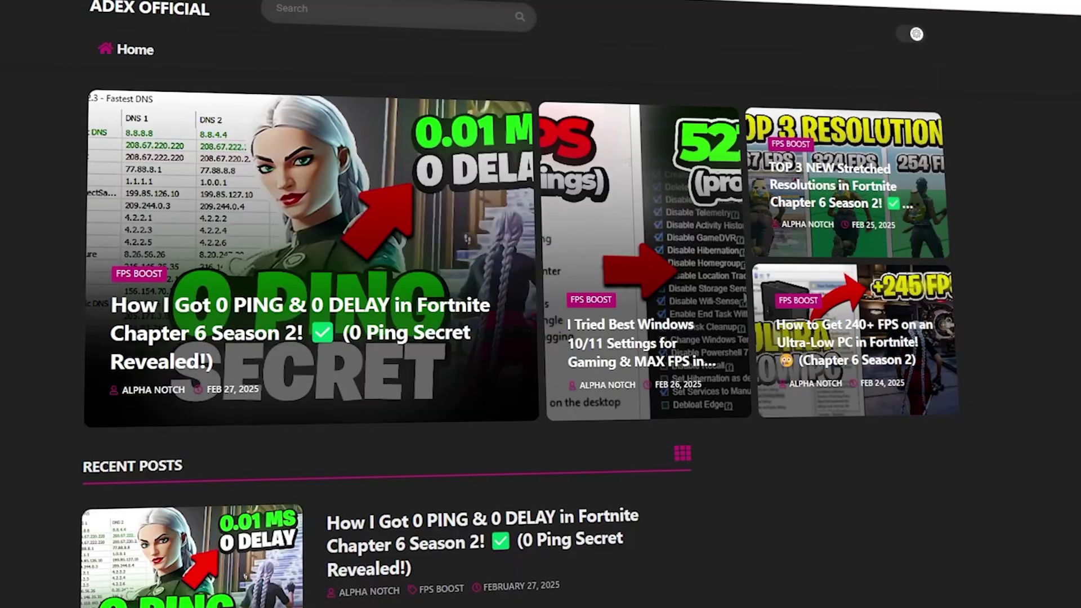
Open the 4-Msi Mode Utility V3 folder and run MSI Mode Utility 3.0.exe as administrator.
scroll(540, 304, "down", 6)
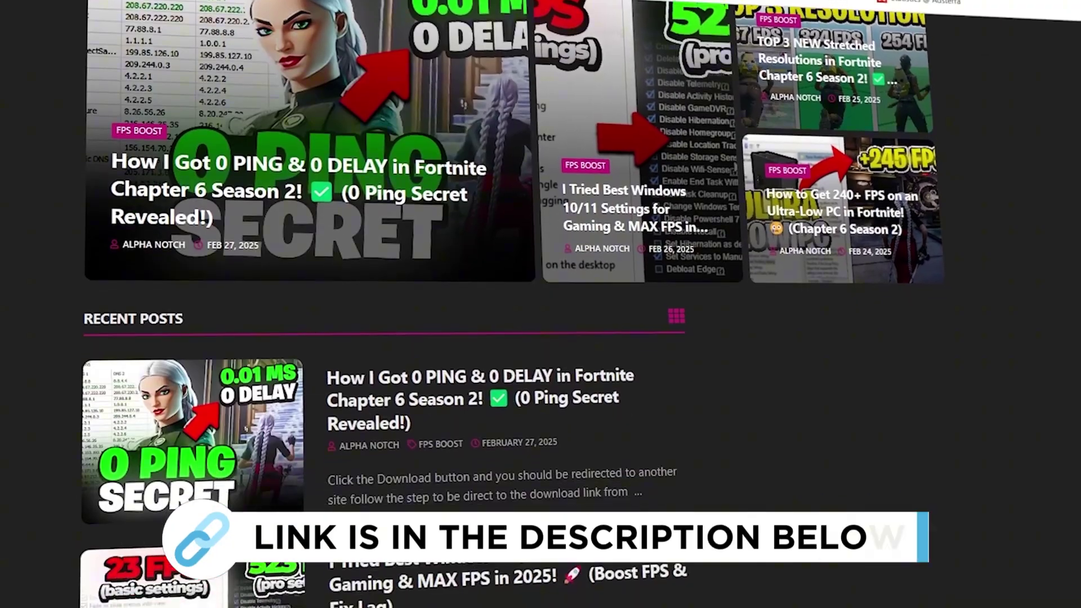
scroll(377, 315, "down", 8)
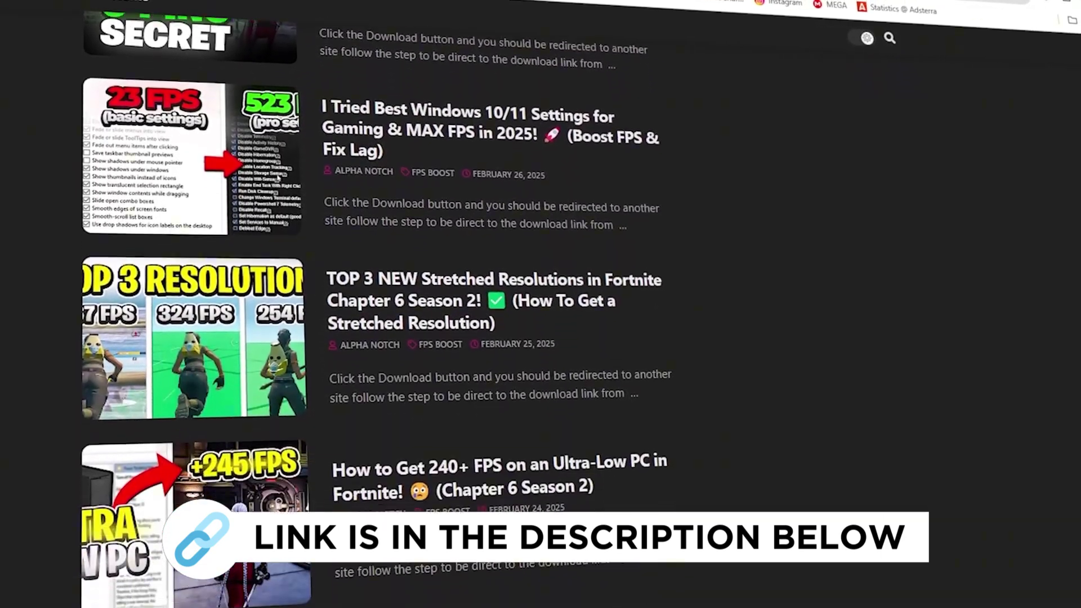
scroll(377, 315, "down", 3)
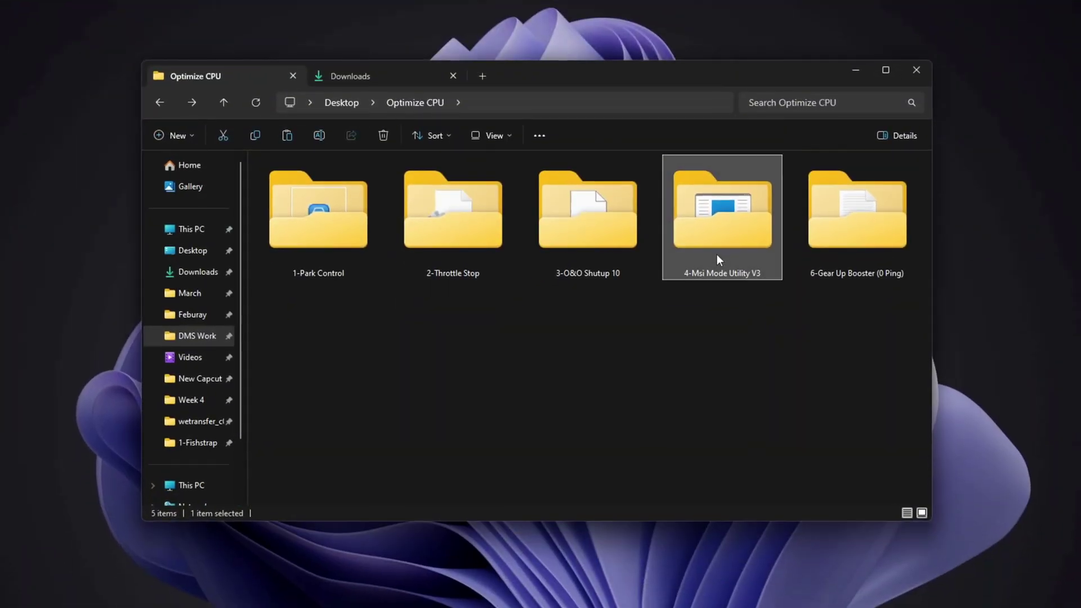
left_click(718, 254)
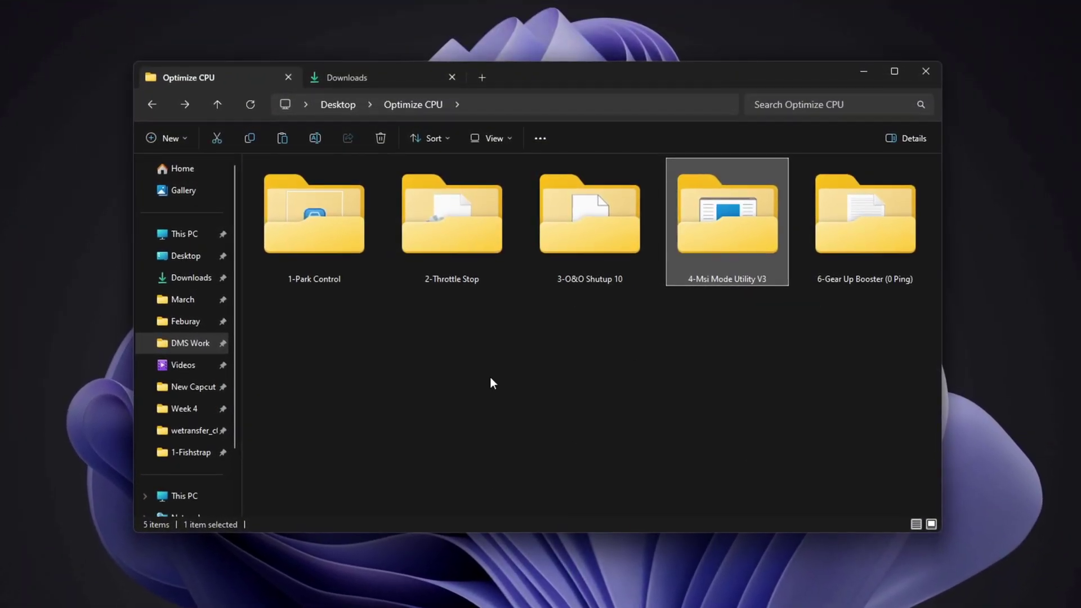
double_click(739, 237)
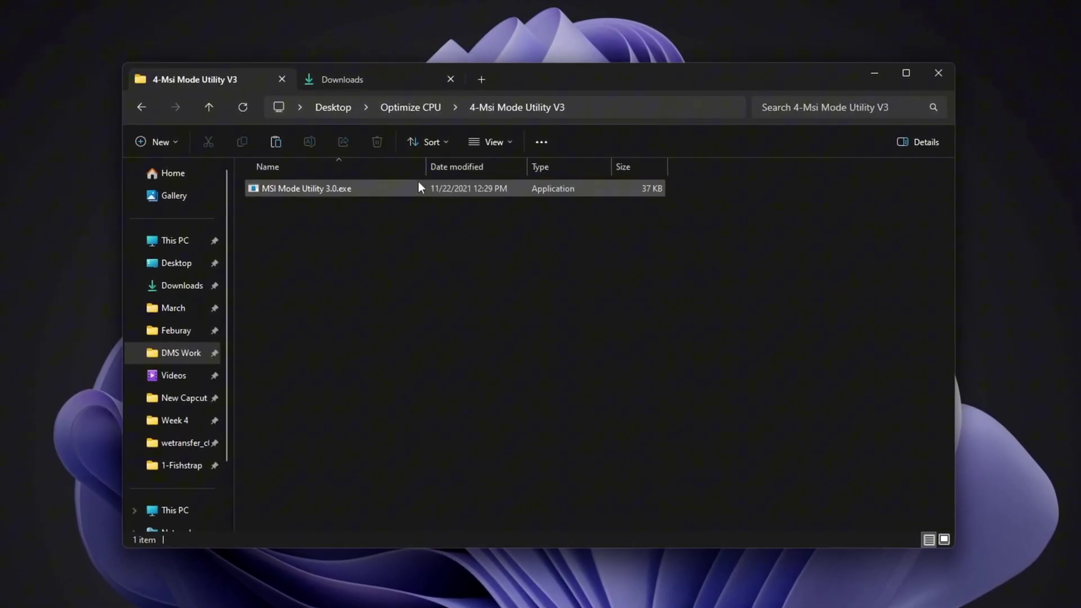
left_click(263, 186)
right_click(365, 191)
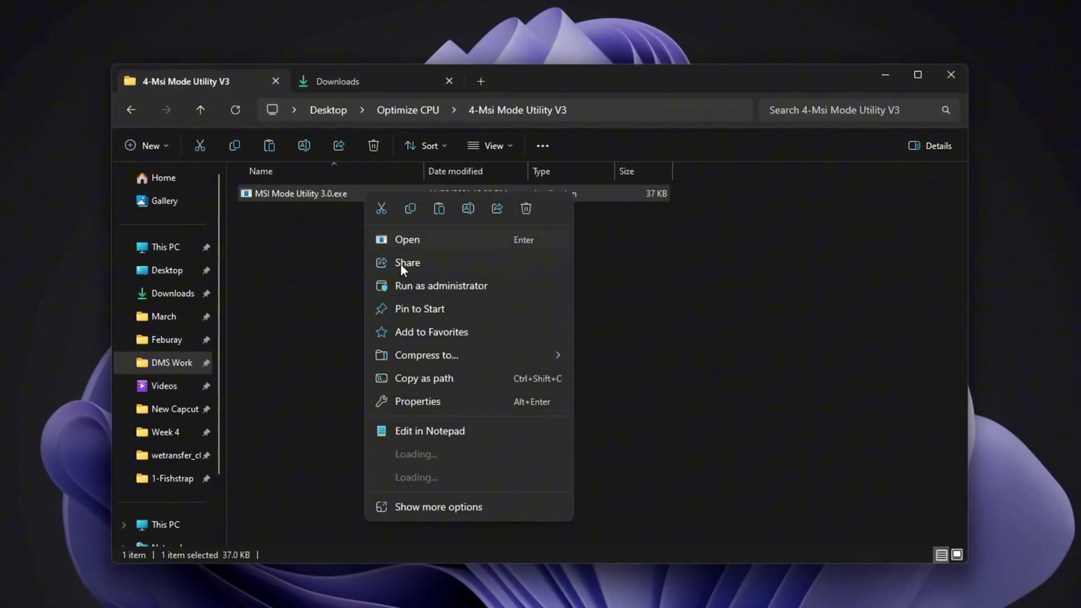
left_click(445, 286)
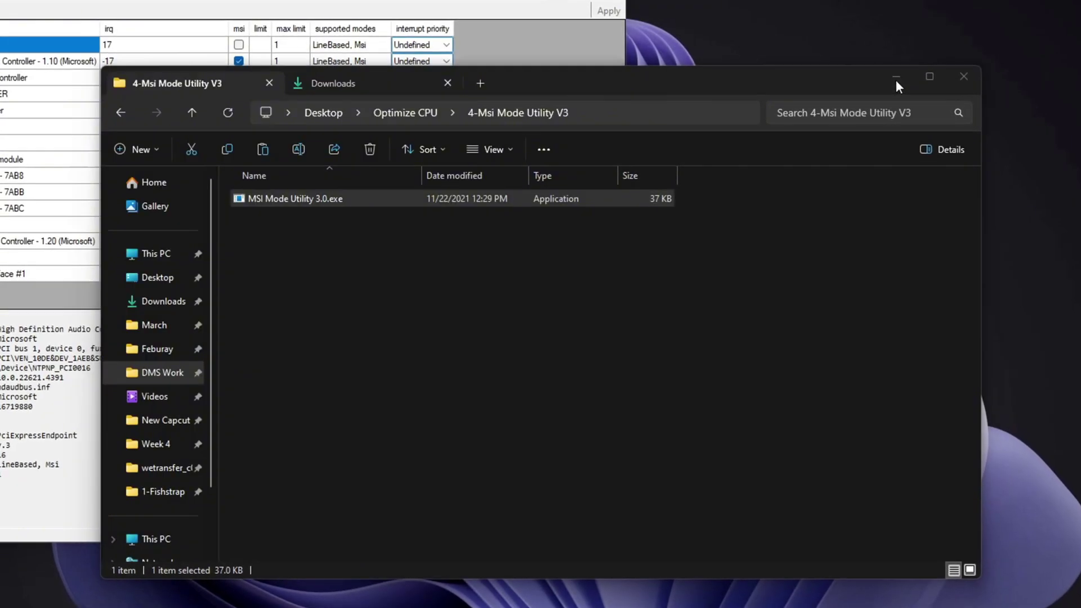
Center the MSI Mode Utility window and view GeForce GTX 1650 SUPER and Intel PEG10 - 460D properties.
left_click(890, 76)
left_click_drag(237, 1, 509, 41)
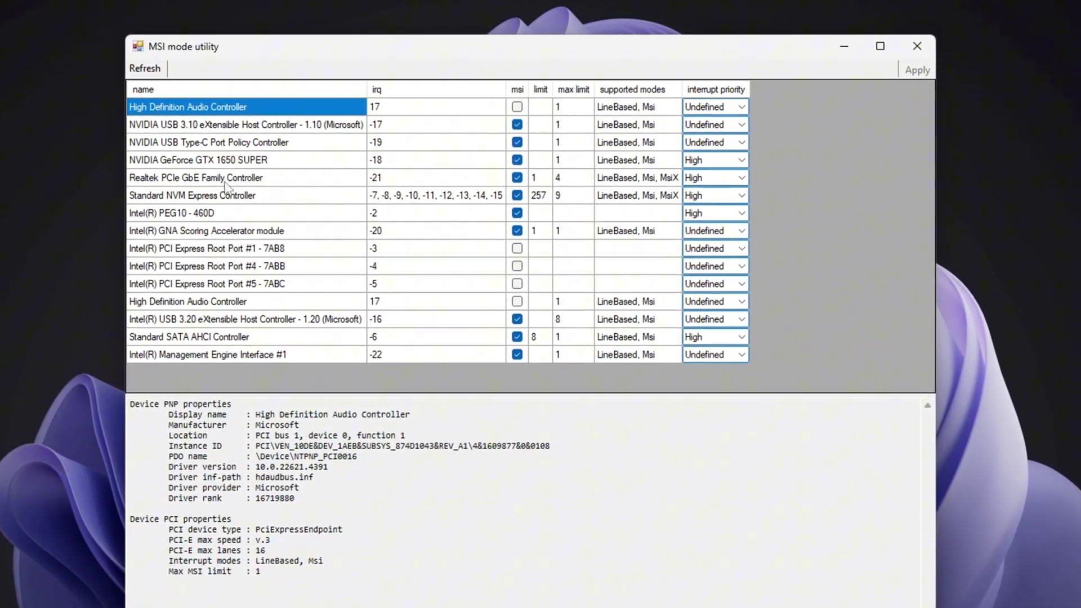
left_click(163, 159)
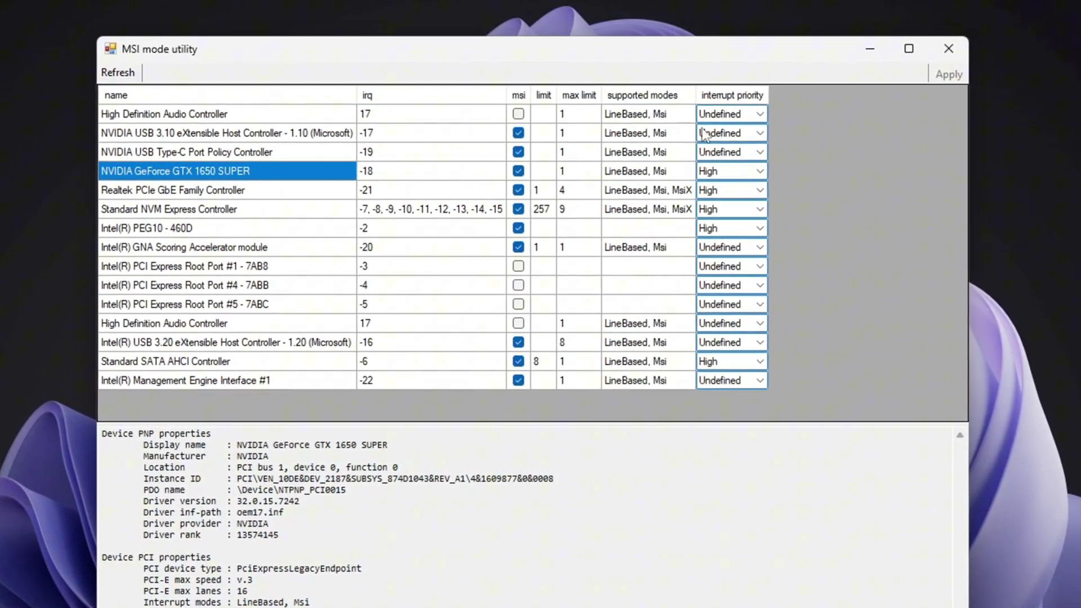
left_click(143, 232)
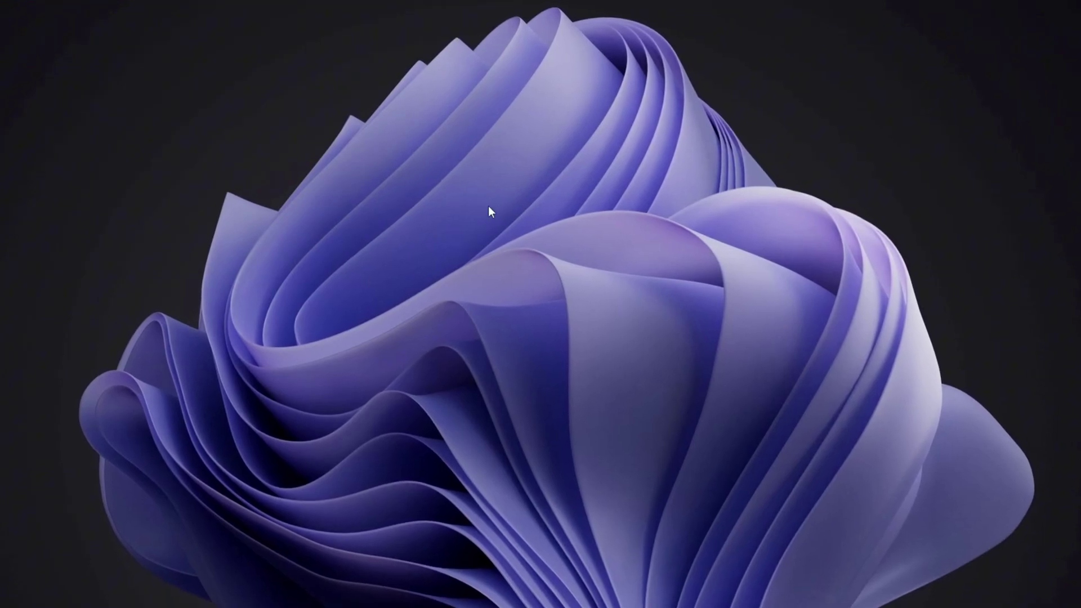
Search 'adju' to open Performance Options and center its window.
key("super")
type("adju")
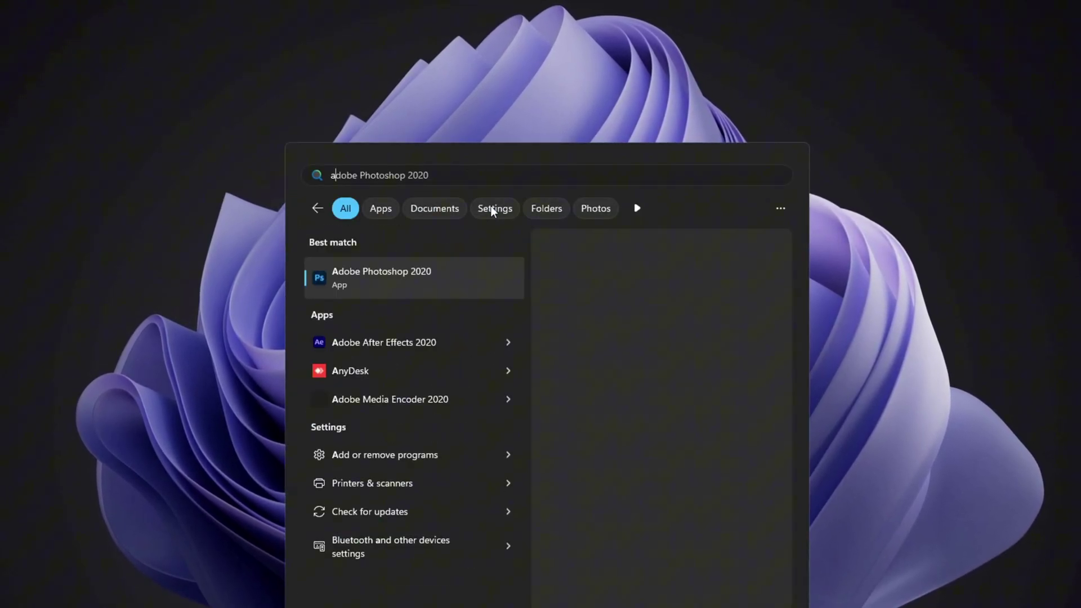
key("Down")
key("Down")
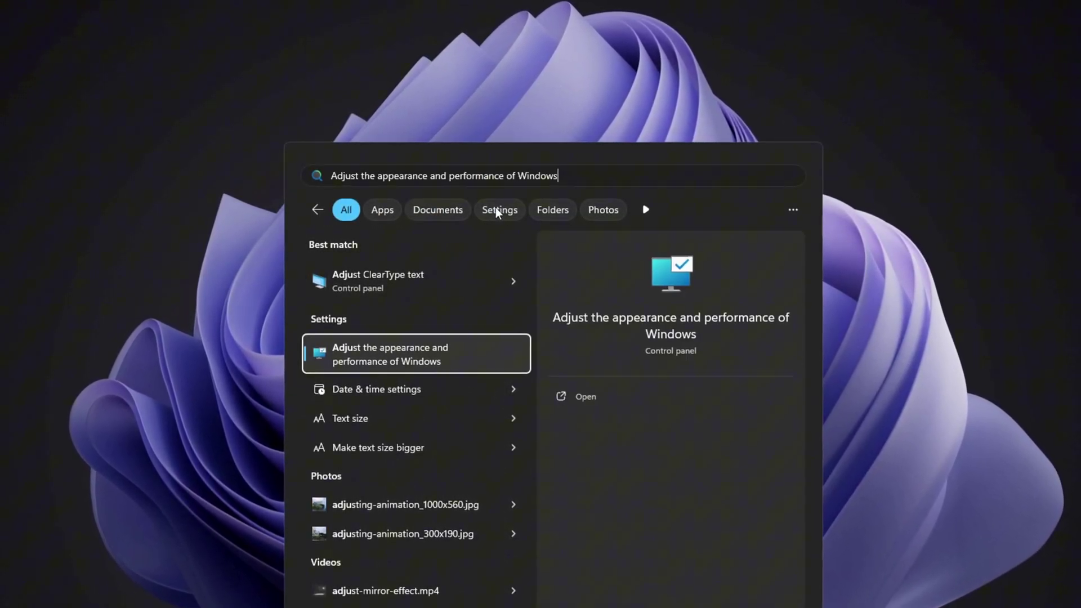
key("Return")
left_click_drag(101, 2, 512, 63)
Choose Adjust for best performance, re-enable smooth screen font edges, check Advanced, and save.
left_click(417, 176)
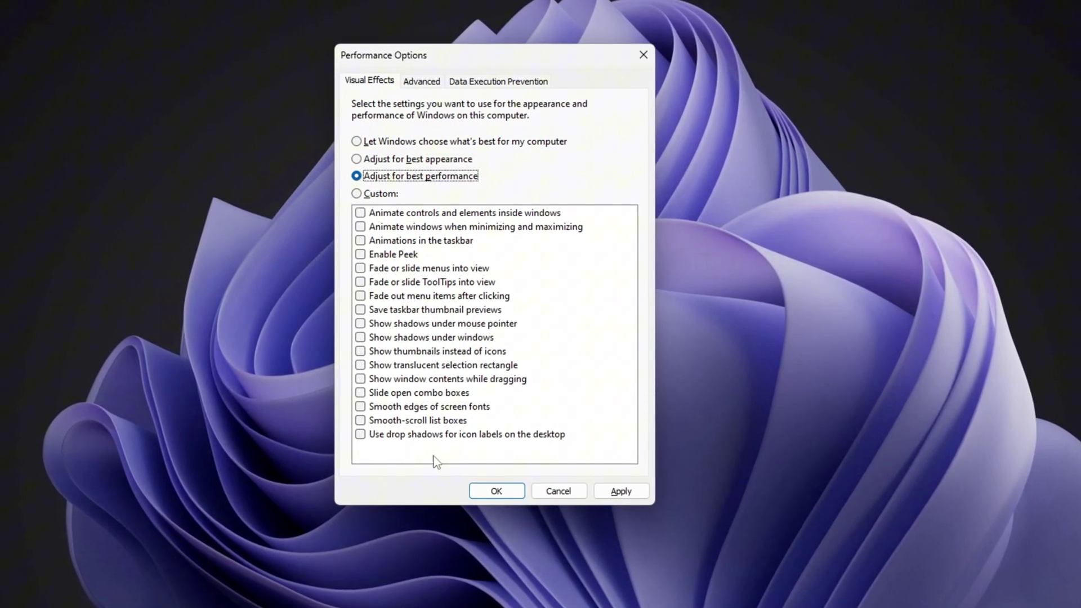
left_click(362, 409)
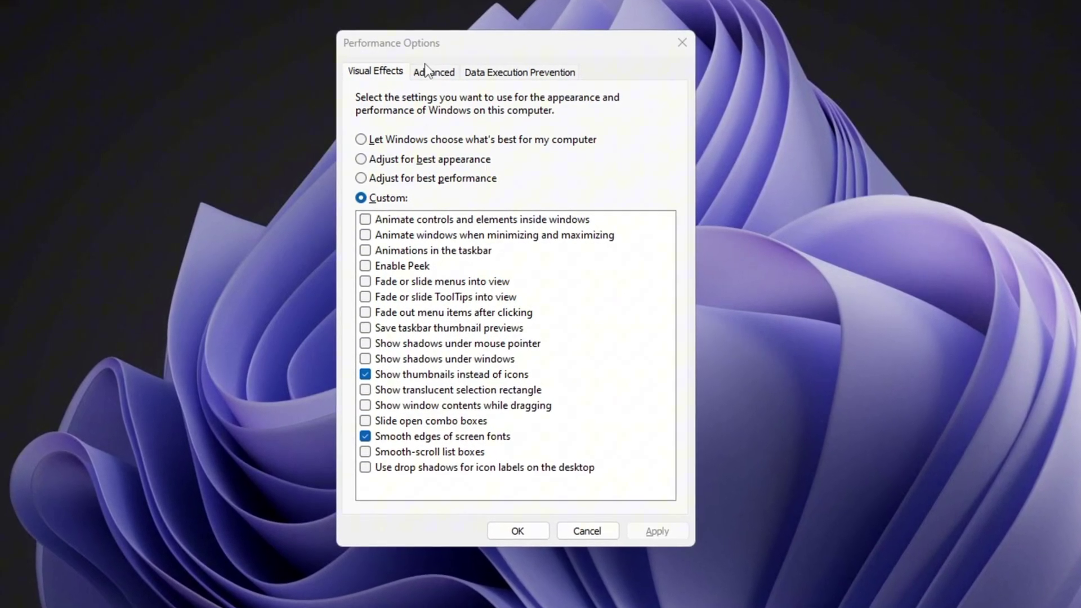
left_click(433, 72)
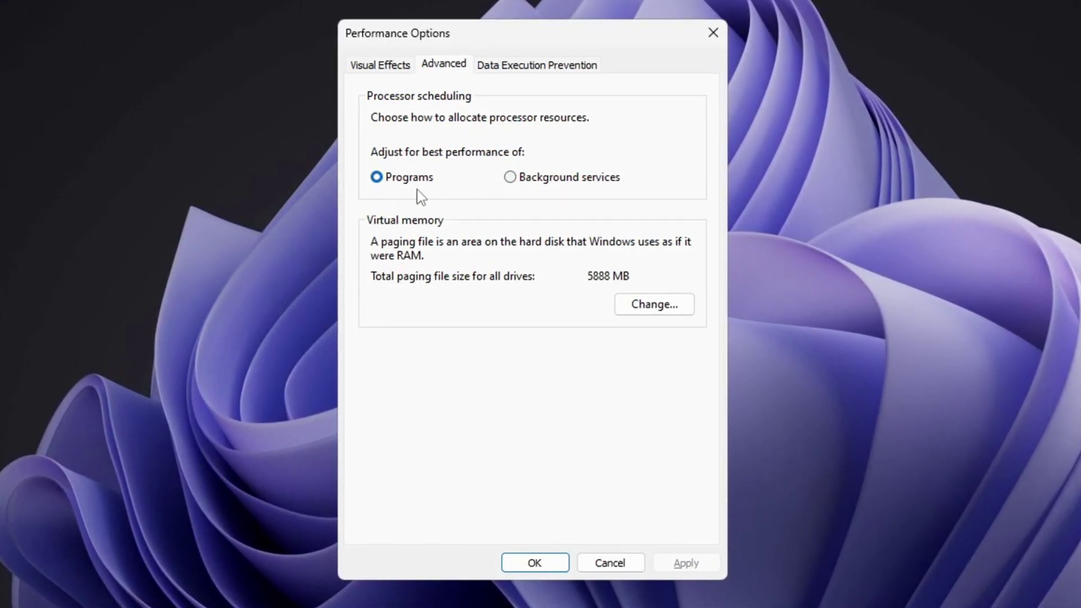
left_click(550, 569)
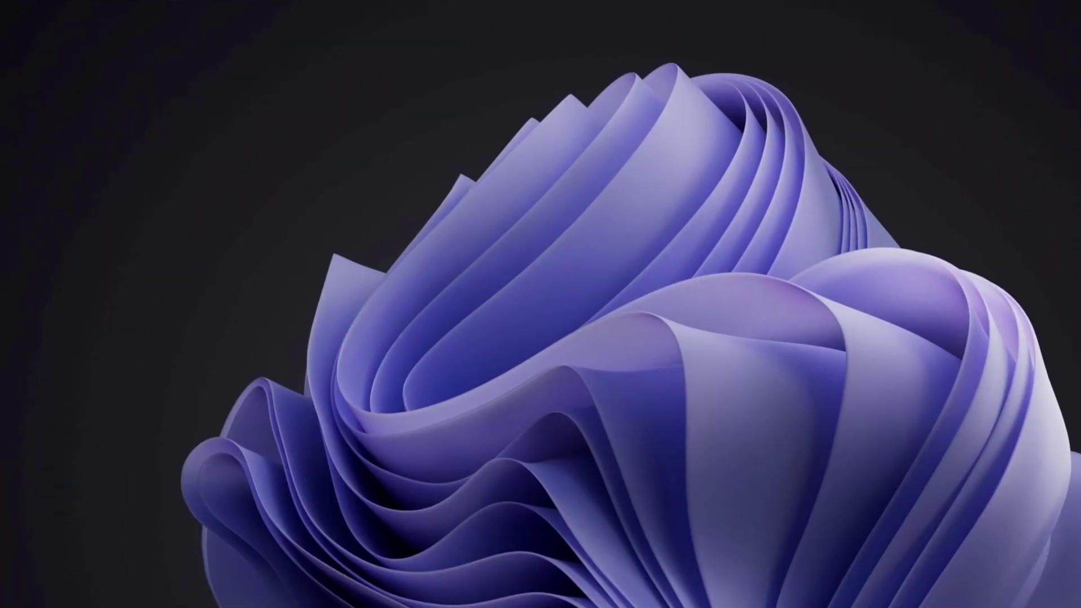
Bring up the Win+X power-user menu listing Device Manager.
key("super+x")
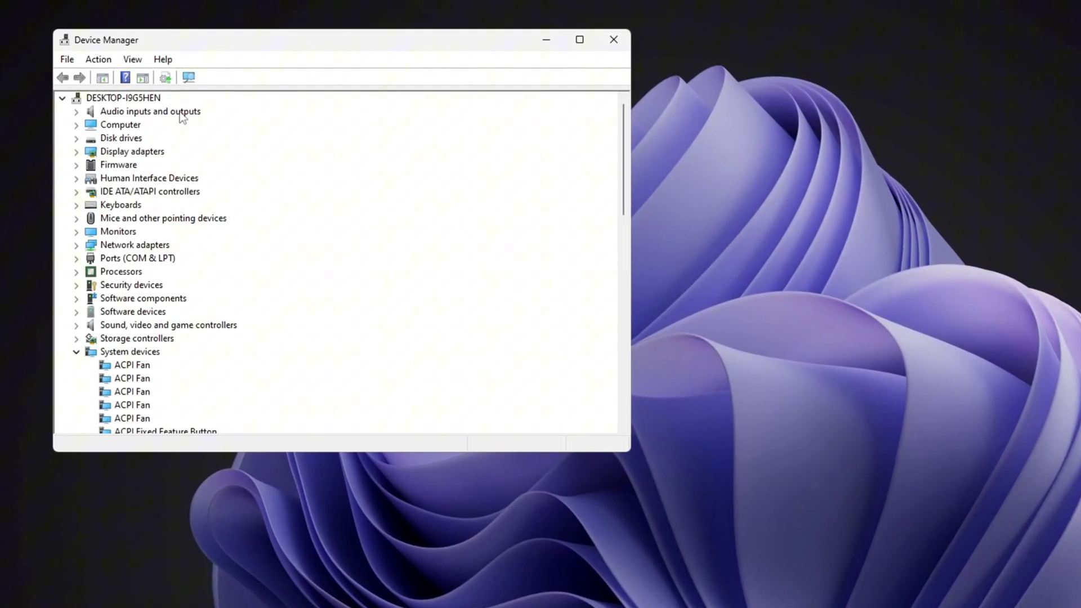
Find the High precision event timer under System devices and set it to disabled.
scroll(183, 135, "down", 4)
scroll(122, 190, "down", 3)
left_click(142, 268)
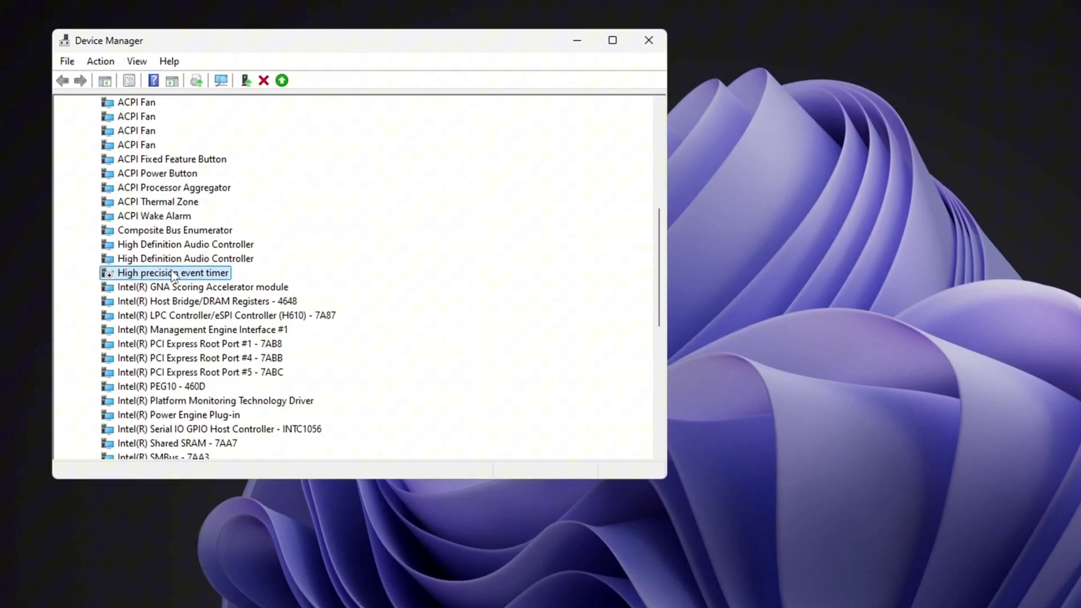
right_click(147, 271)
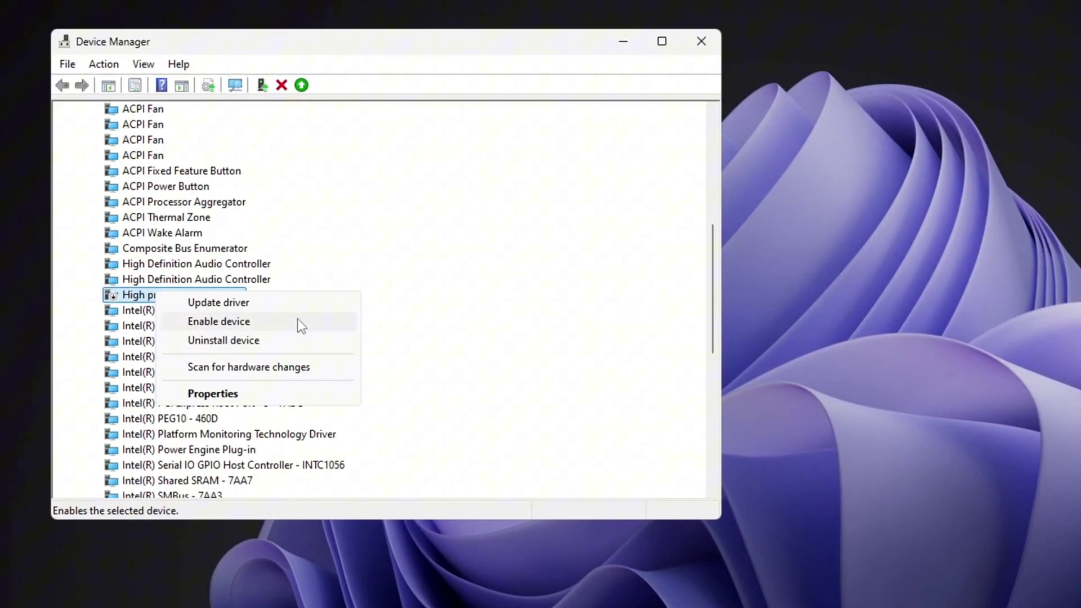
left_click(236, 332)
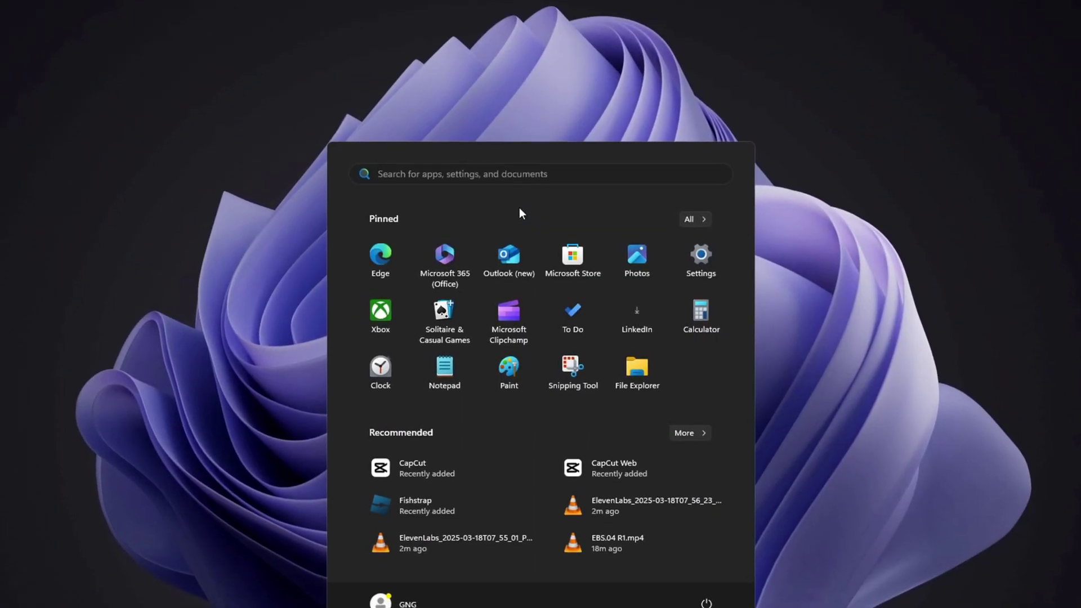
Open System Configuration from a 'sys' search and set Advanced boot options to 16 processors, then save.
type("sys")
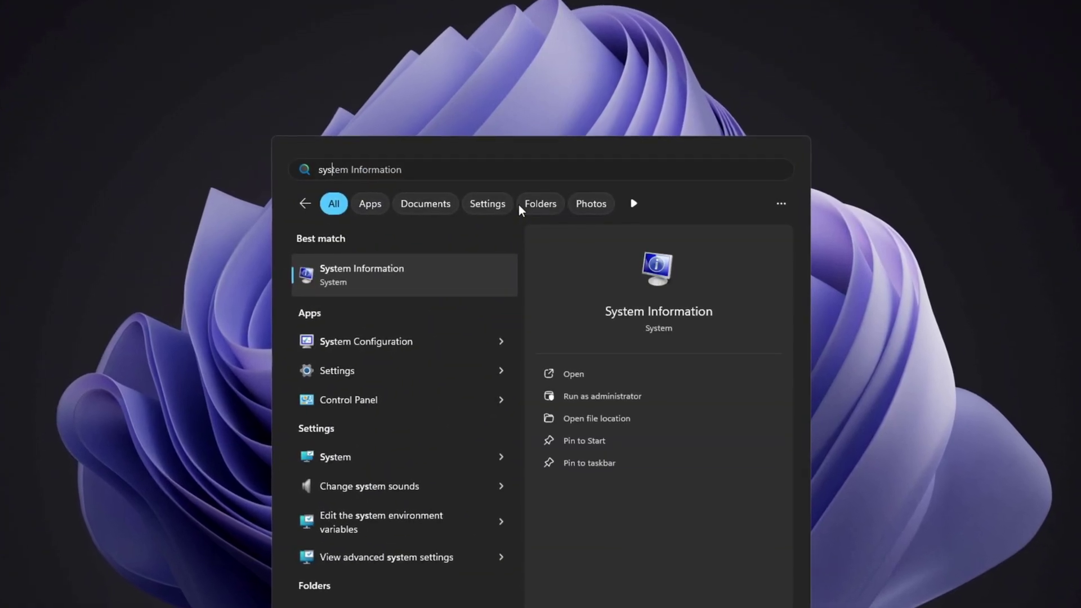
key("Down")
key("Return")
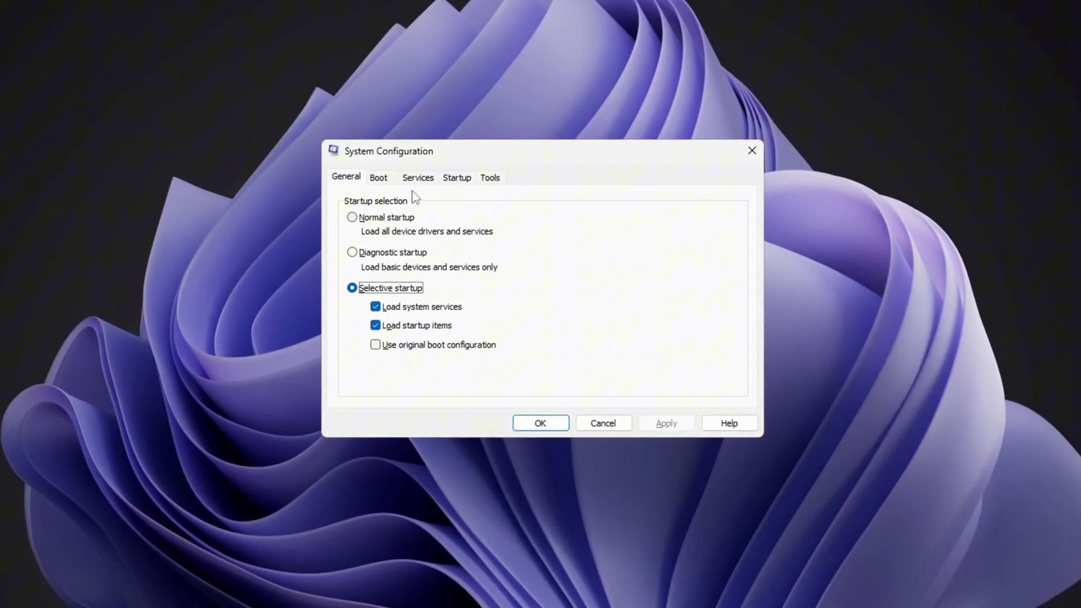
left_click(388, 177)
left_click(402, 292)
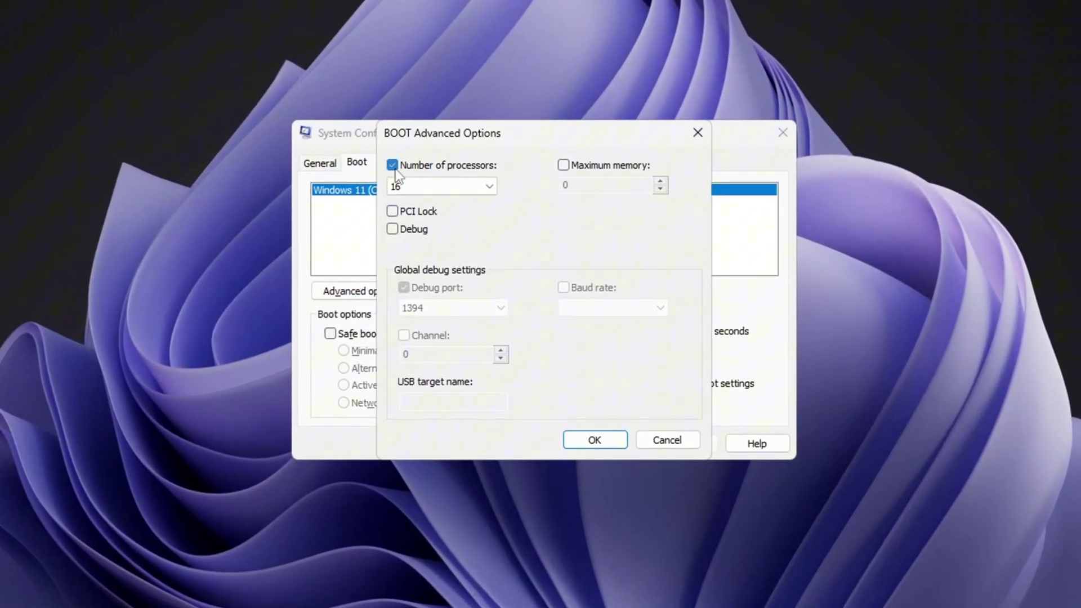
left_click(485, 184)
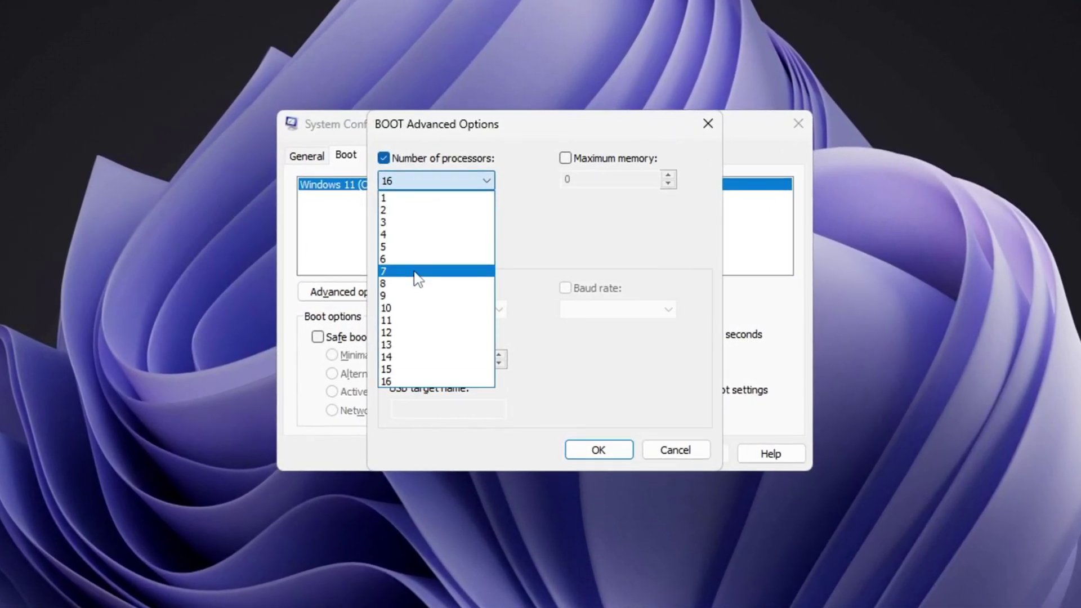
left_click(416, 376)
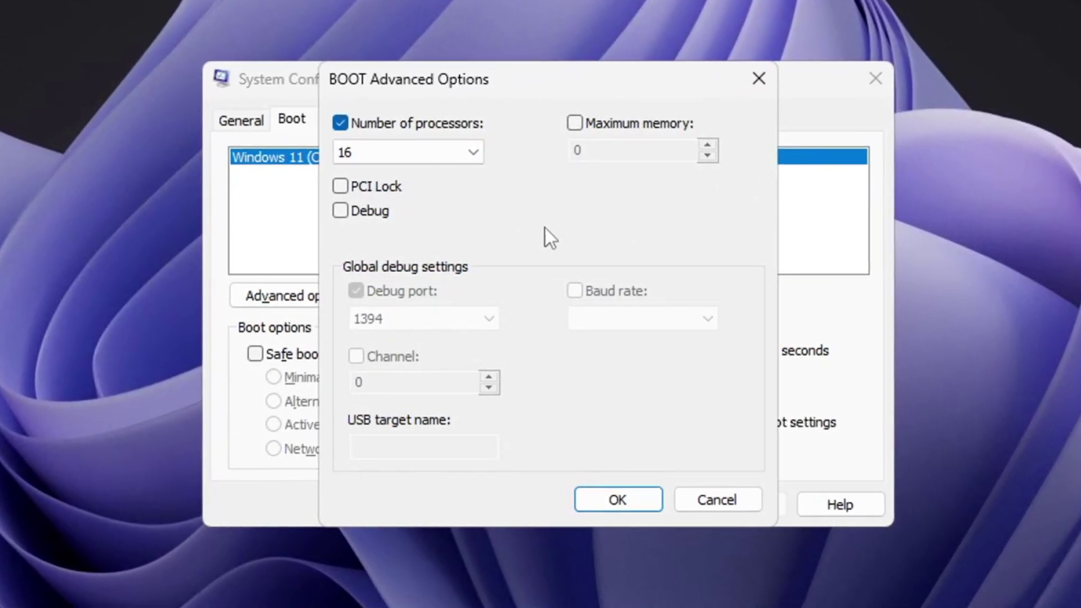
left_click(613, 508)
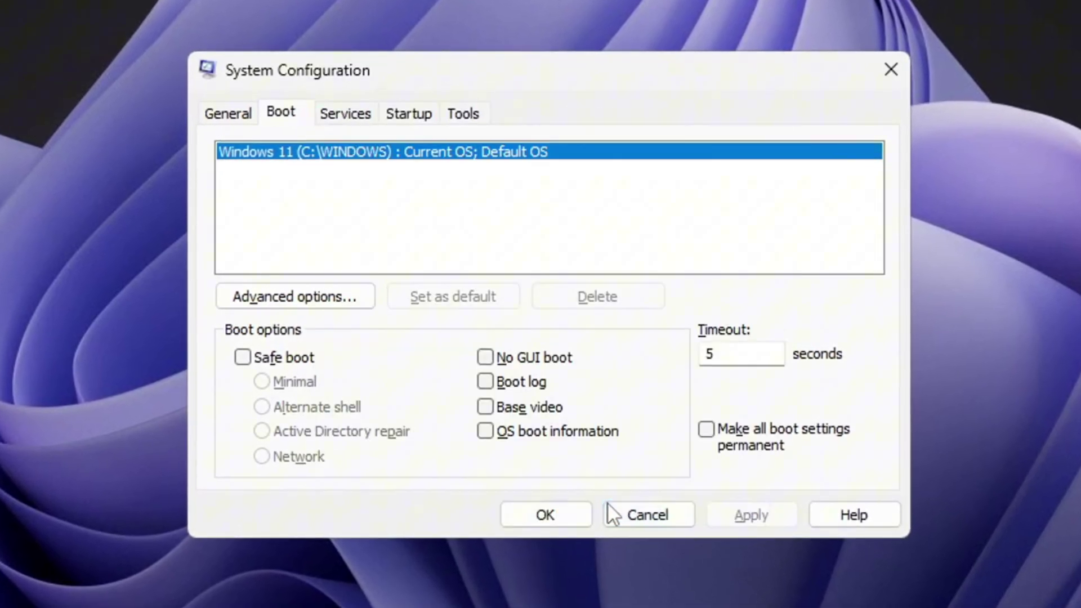
left_click(546, 519)
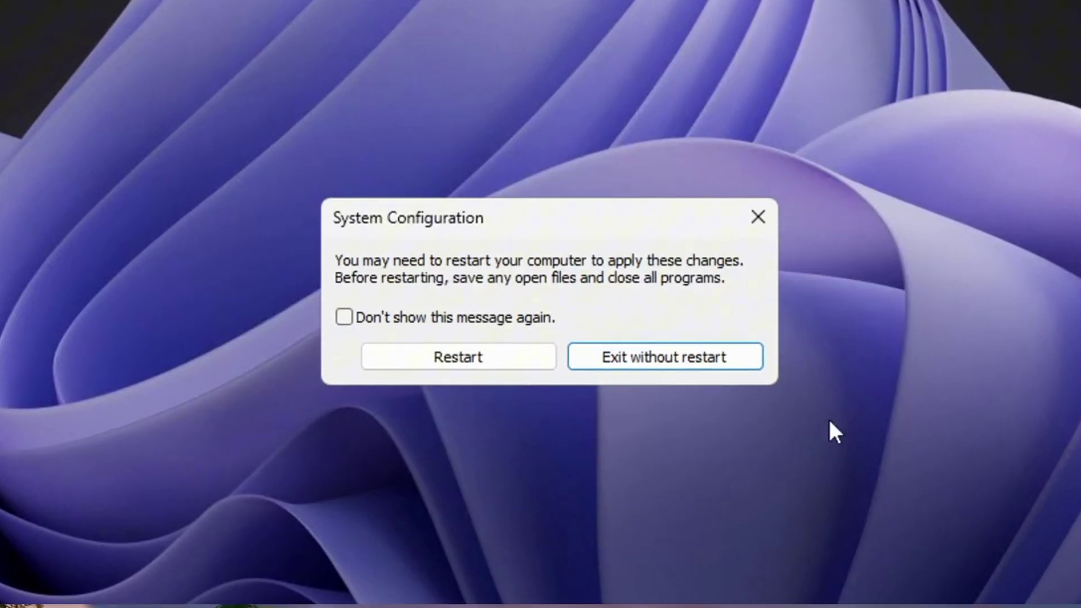